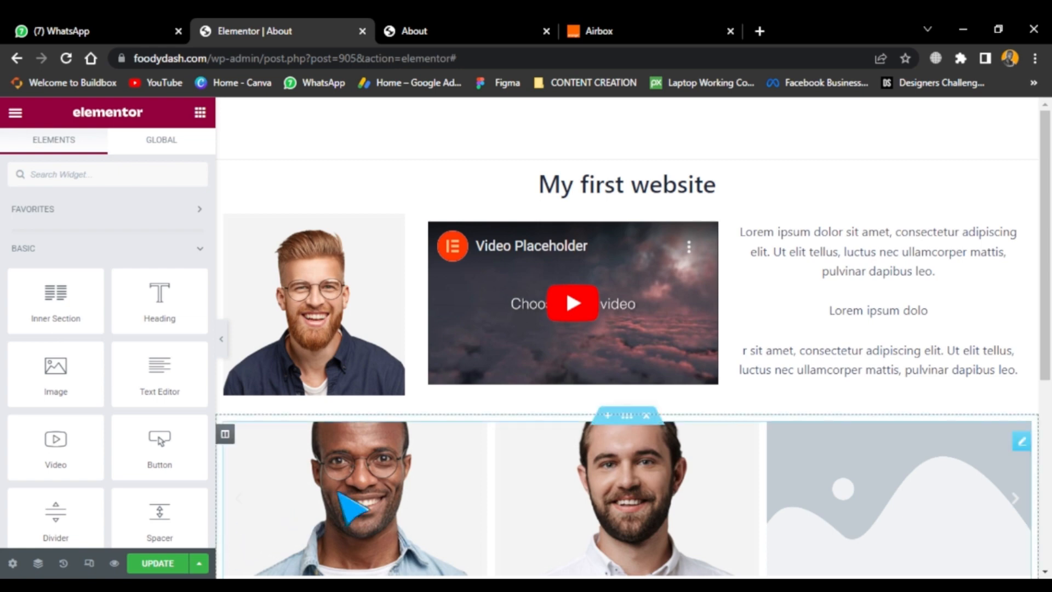
Duplicate the "My first website" heading section and delete the heading from the upper copy, leaving an empty section.
{"action": "scroll", "coordinate": [453, 410], "scroll_direction": "down", "scroll_amount": 3}
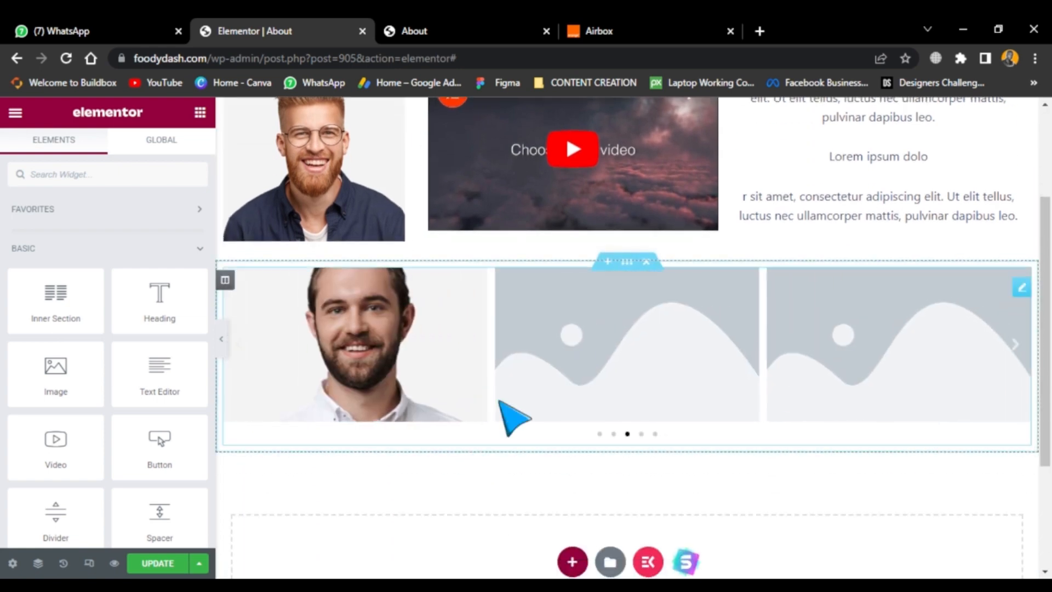
{"action": "scroll", "coordinate": [608, 368], "scroll_direction": "up", "scroll_amount": 3}
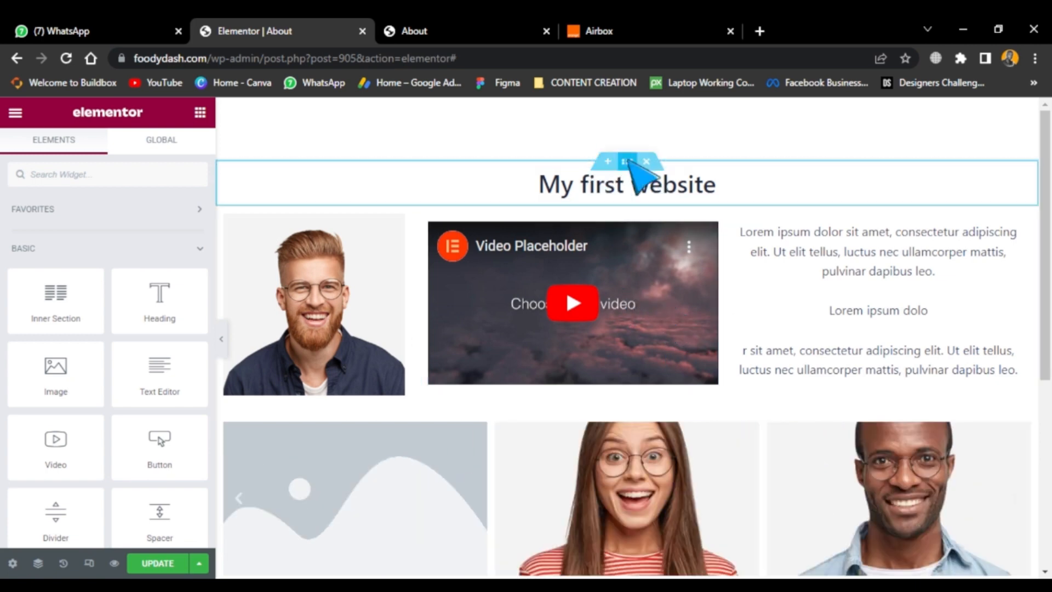
{"action": "right_click", "coordinate": [628, 162]}
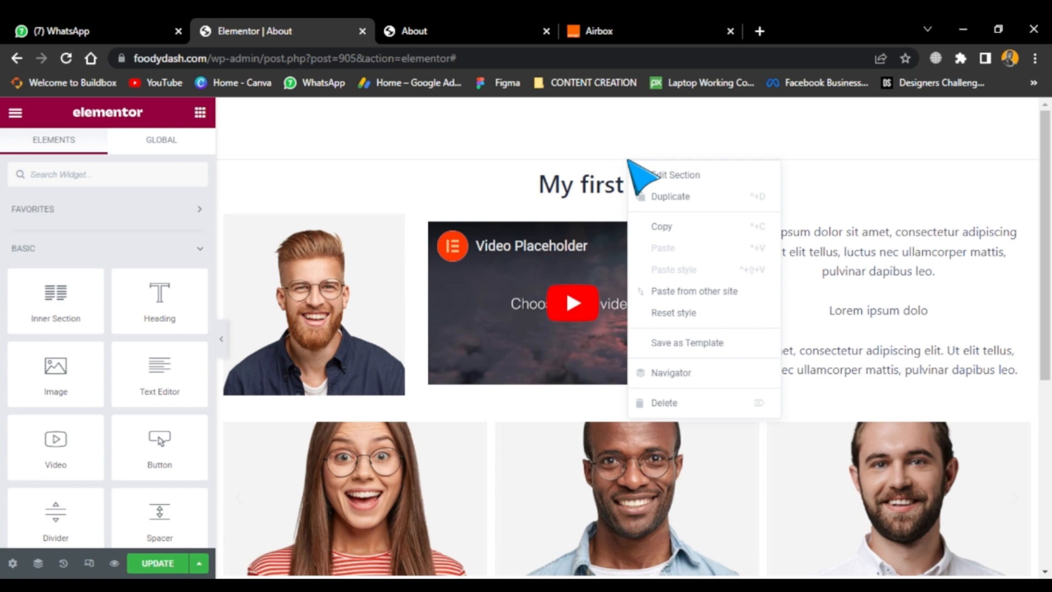
{"action": "left_click", "coordinate": [651, 195]}
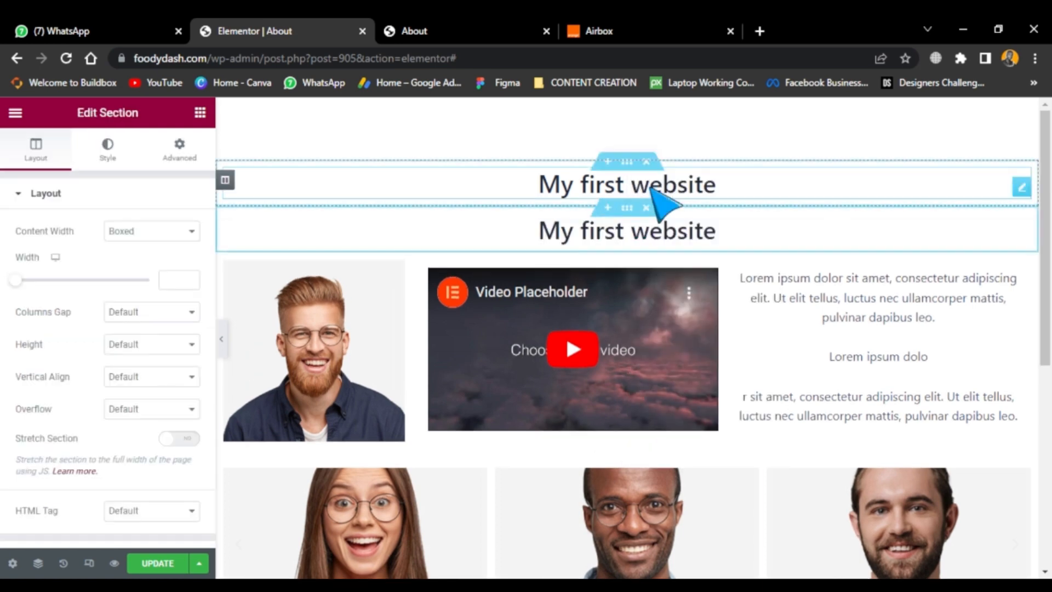
{"action": "right_click", "coordinate": [1022, 189]}
{"action": "left_click", "coordinate": [964, 454]}
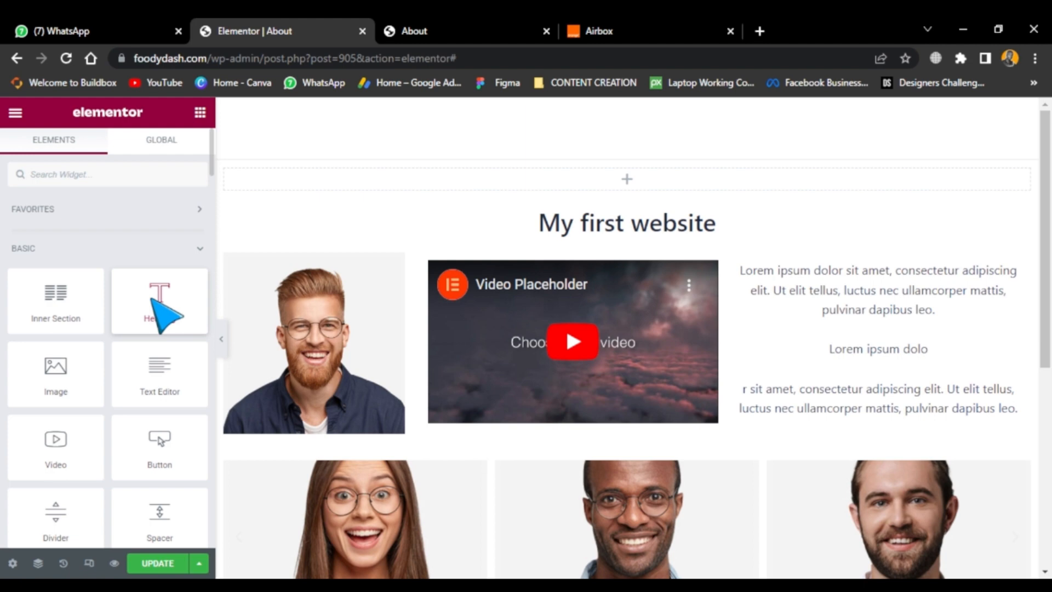
Add a Heading widget to the empty section above the "My first website" heading.
{"action": "scroll", "coordinate": [163, 325], "scroll_direction": "down", "scroll_amount": 7}
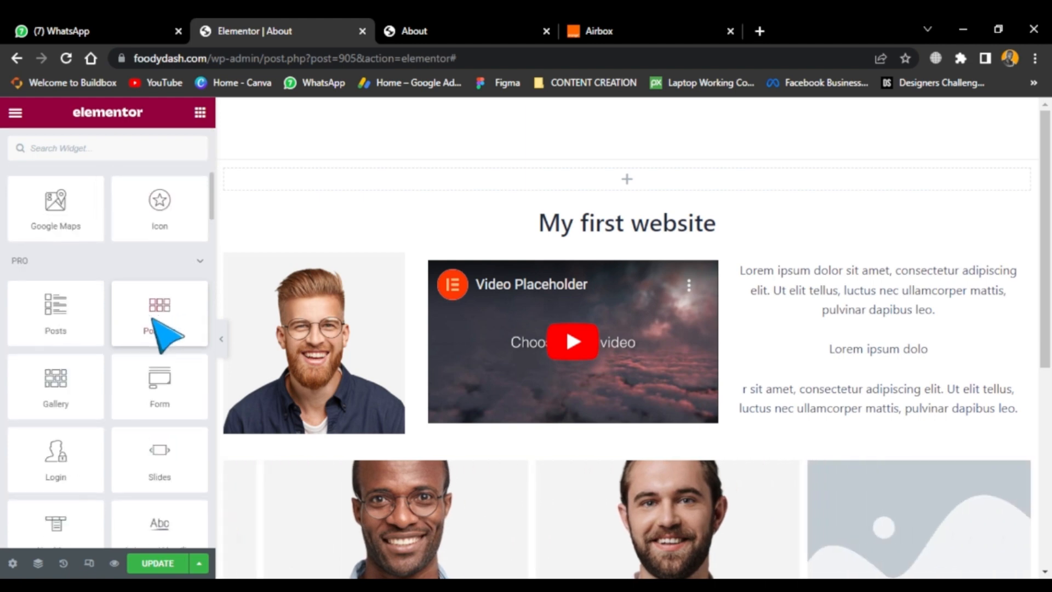
{"action": "scroll", "coordinate": [161, 337], "scroll_direction": "up", "scroll_amount": 7}
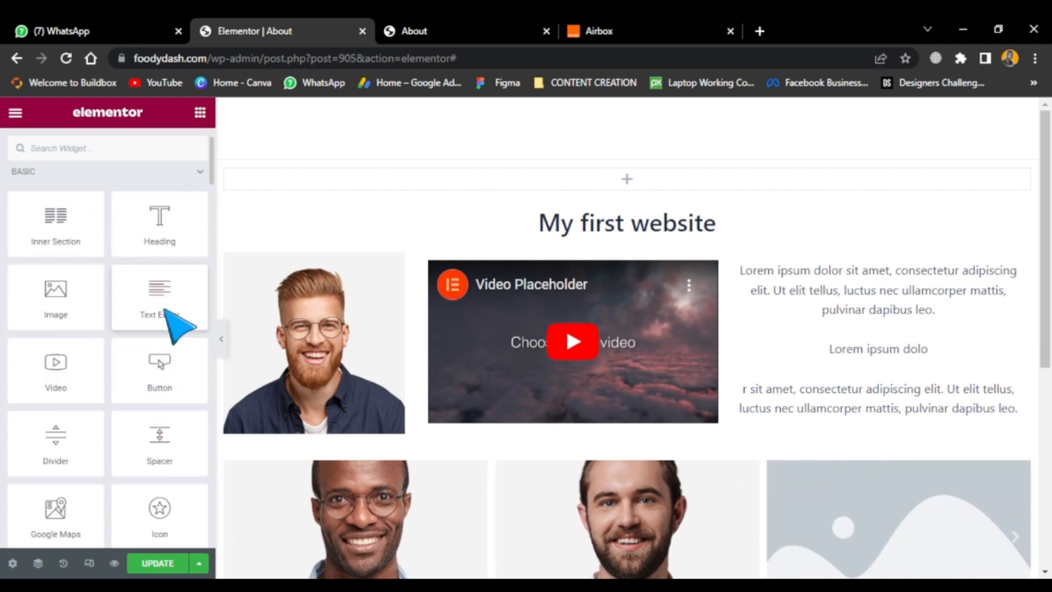
{"action": "left_click_drag", "start_coordinate": [172, 249], "coordinate": [581, 187]}
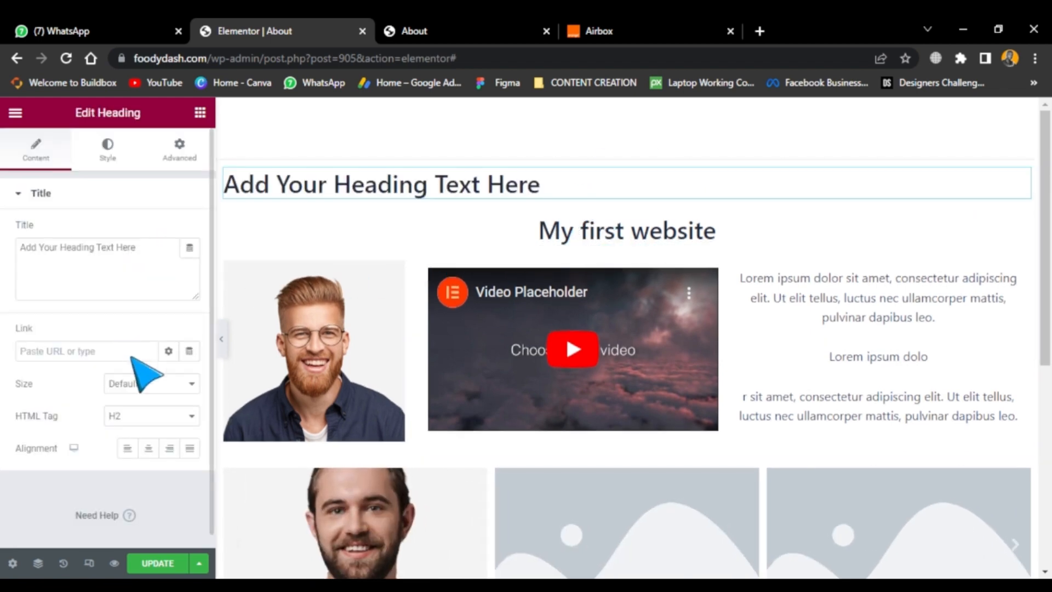
Add an Animated Headline widget below the placeholder heading in the first section and delete that placeholder heading.
{"action": "left_click", "coordinate": [200, 113]}
{"action": "scroll", "coordinate": [170, 405], "scroll_direction": "down", "scroll_amount": 5}
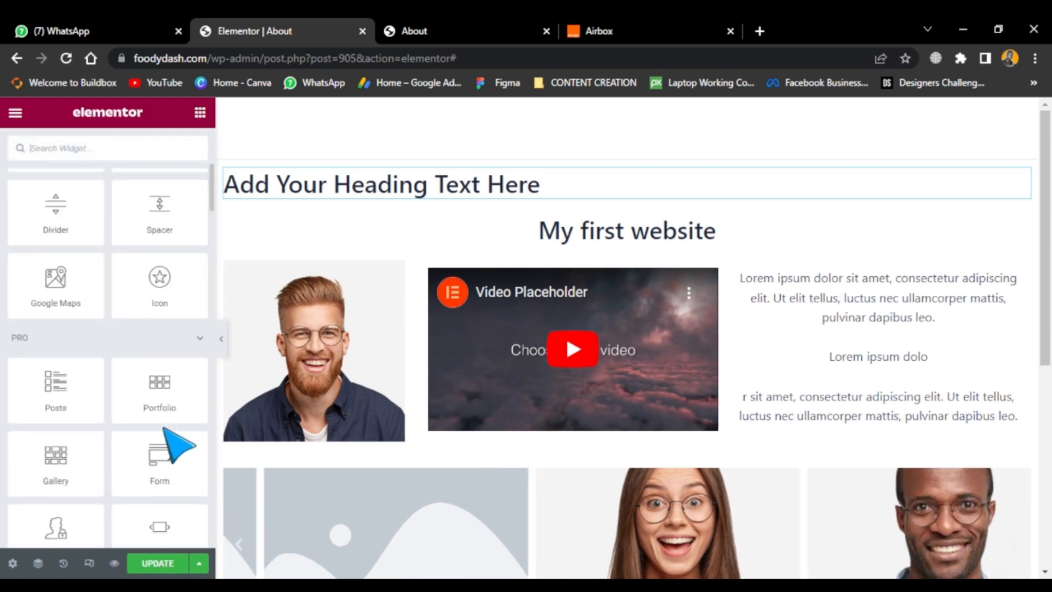
{"action": "scroll", "coordinate": [162, 446], "scroll_direction": "down", "scroll_amount": 3}
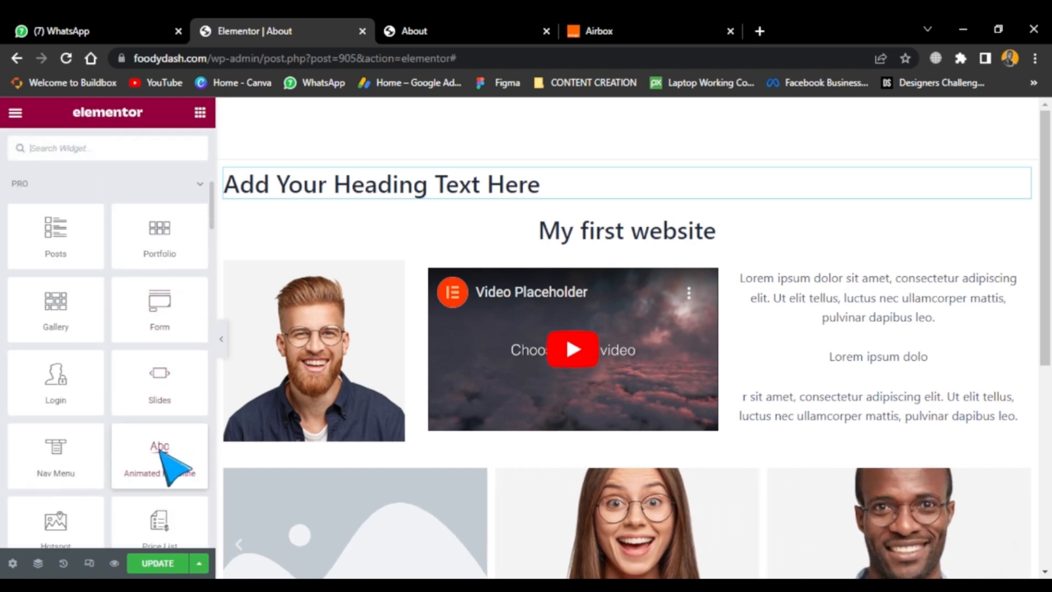
{"action": "left_click_drag", "start_coordinate": [163, 451], "coordinate": [575, 199]}
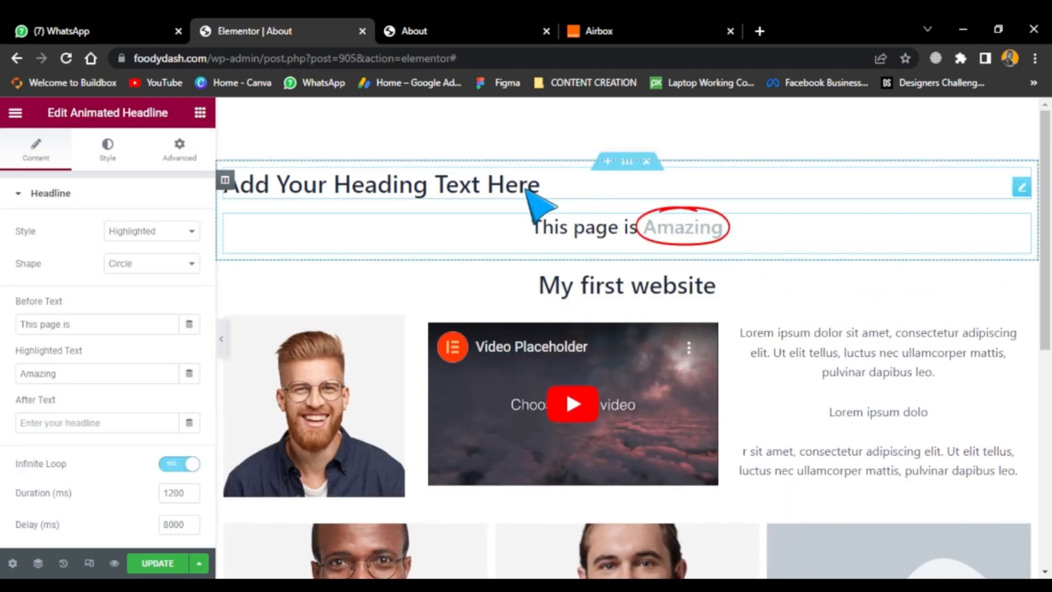
{"action": "right_click", "coordinate": [1013, 203]}
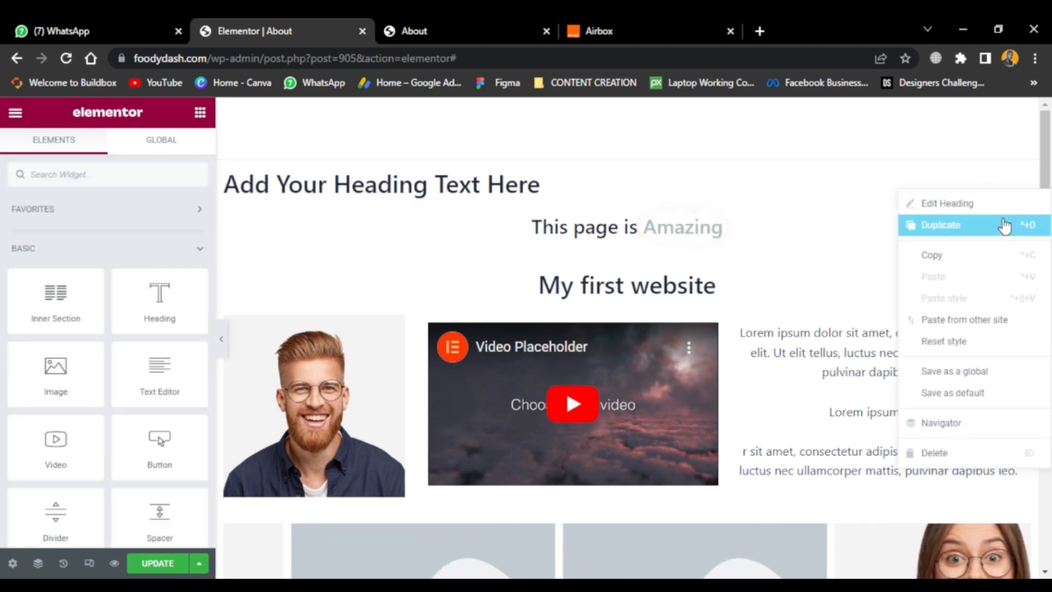
{"action": "left_click", "coordinate": [934, 452]}
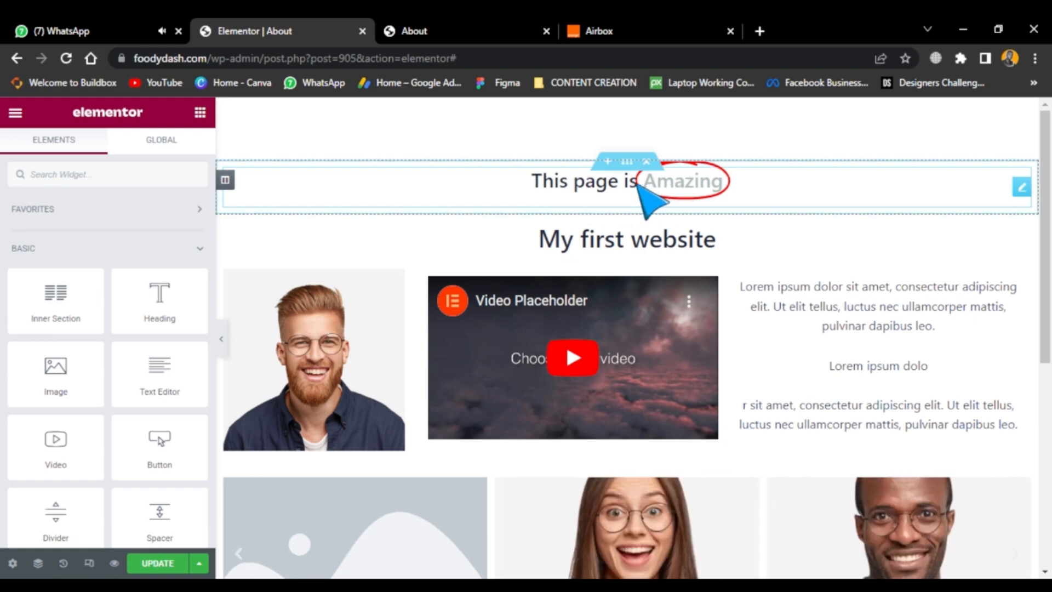
Enlarge the animated headline by changing its HTML tag to a larger heading level.
{"action": "left_click", "coordinate": [672, 186]}
{"action": "scroll", "coordinate": [139, 341], "scroll_direction": "down", "scroll_amount": 3}
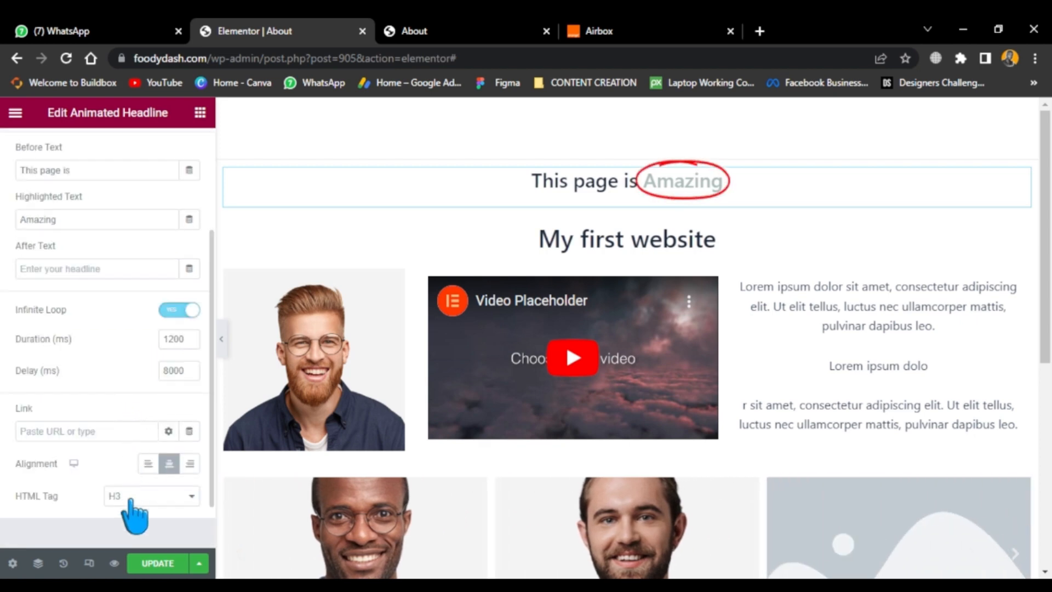
{"action": "left_click", "coordinate": [121, 384]}
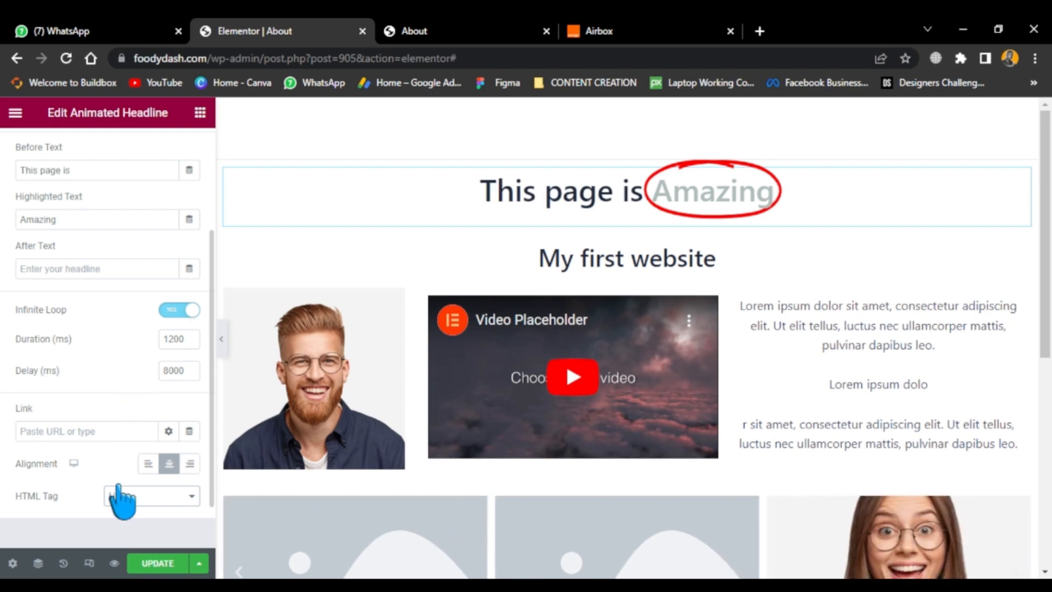
Set the width of the animated headline's circle shape to 1 and open the headline text styling options.
{"action": "scroll", "coordinate": [107, 383], "scroll_direction": "up", "scroll_amount": 3}
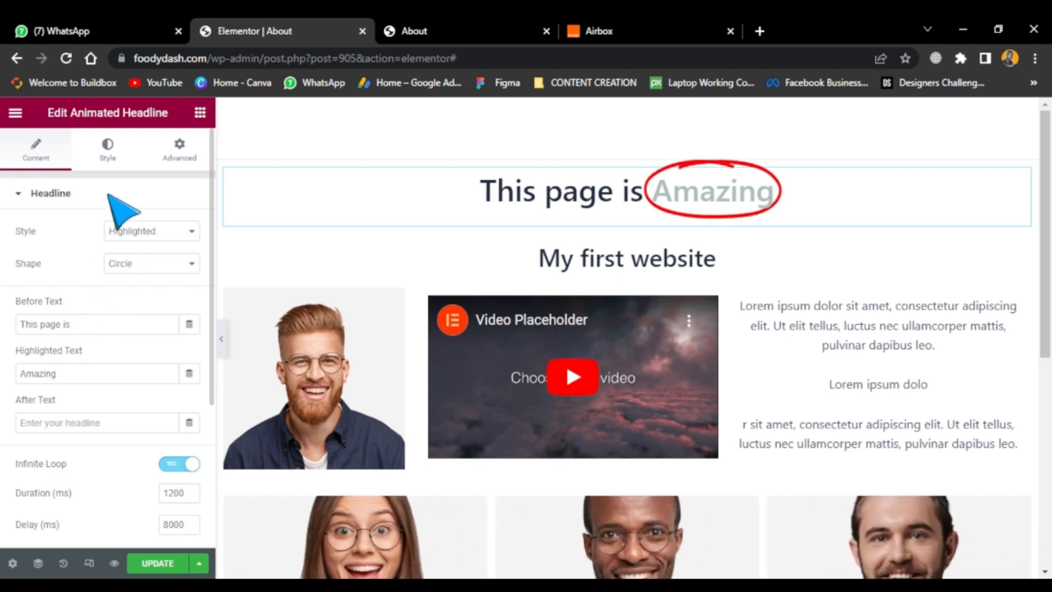
{"action": "left_click", "coordinate": [114, 159]}
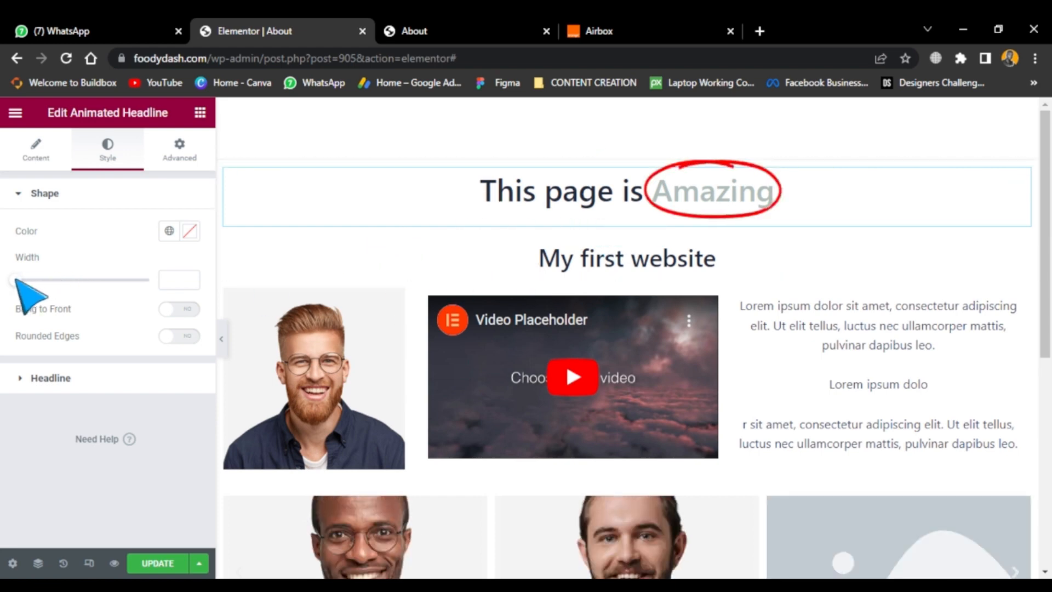
{"action": "mouse_move", "coordinate": [16, 280]}
{"action": "left_mouse_down"}
{"action": "mouse_move", "coordinate": [98, 280]}
{"action": "mouse_move", "coordinate": [3, 284]}
{"action": "left_mouse_up"}
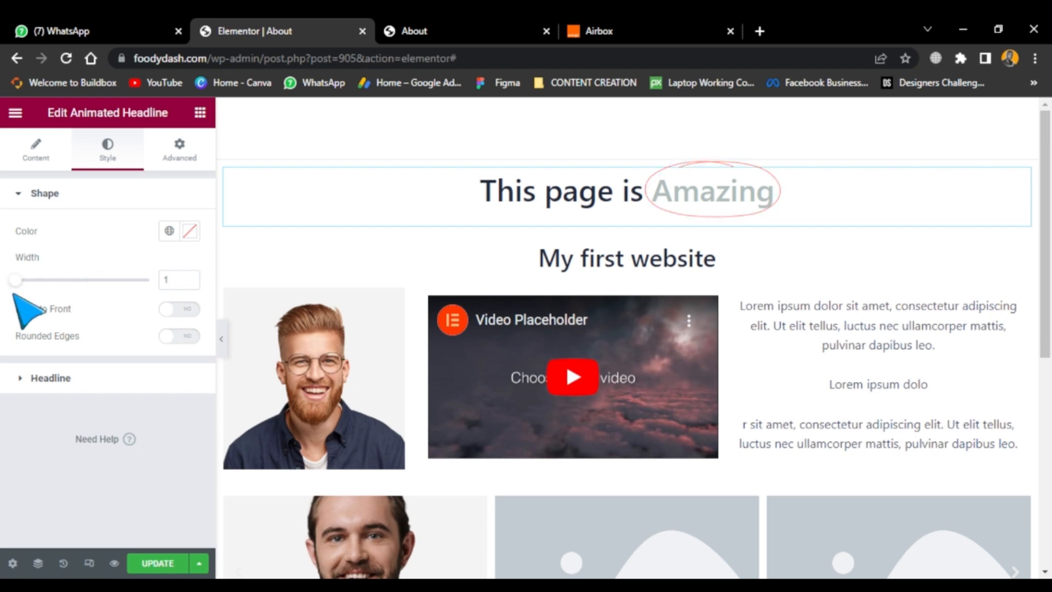
{"action": "left_click", "coordinate": [50, 378]}
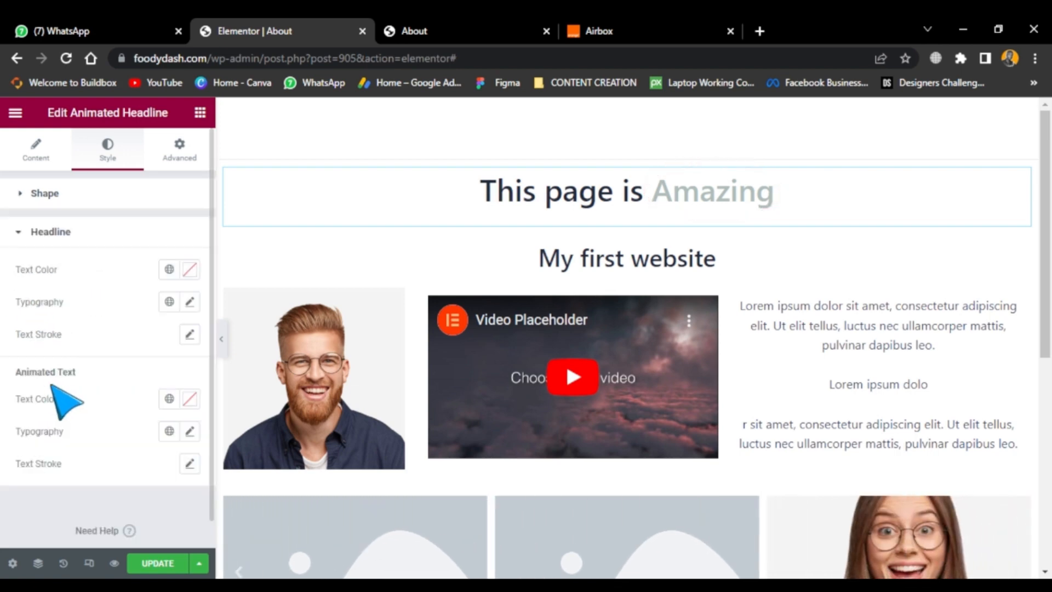
Clear the circle shape's custom width and return to the headline text styling options.
{"action": "left_click", "coordinate": [70, 202]}
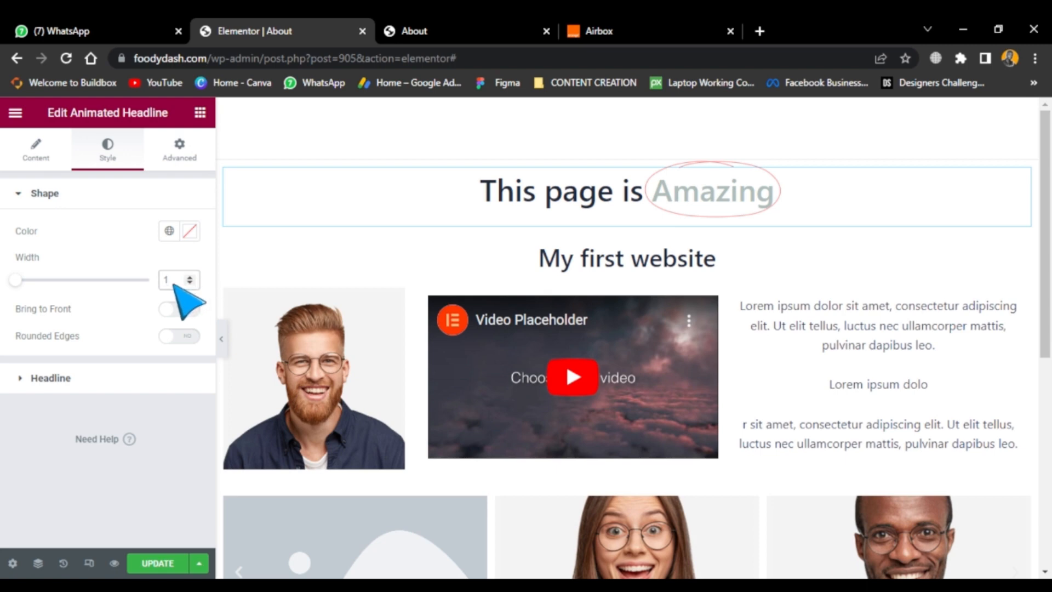
{"action": "left_click", "coordinate": [63, 198]}
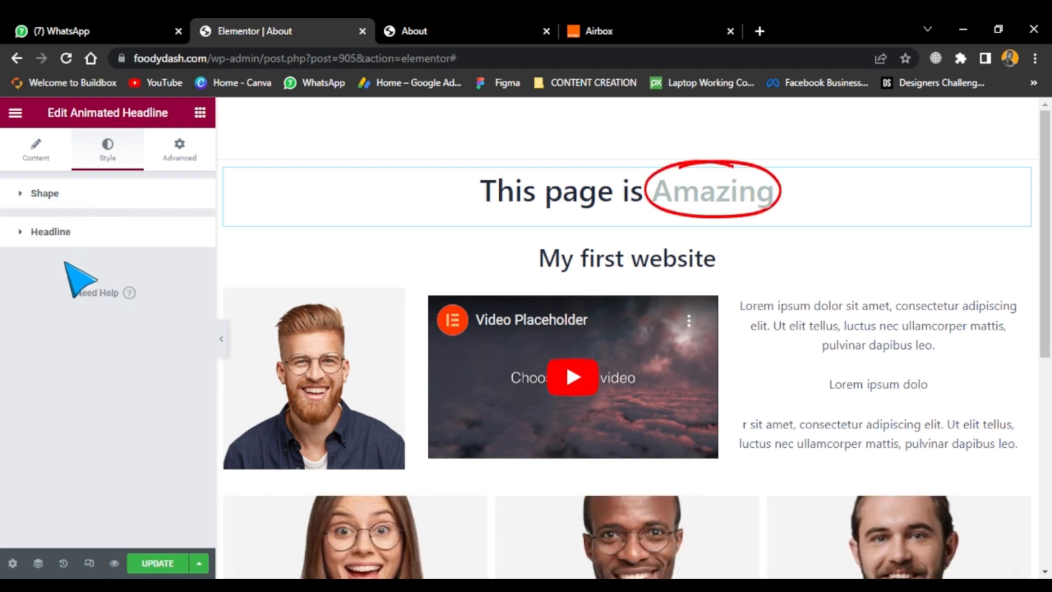
{"action": "left_click", "coordinate": [64, 241]}
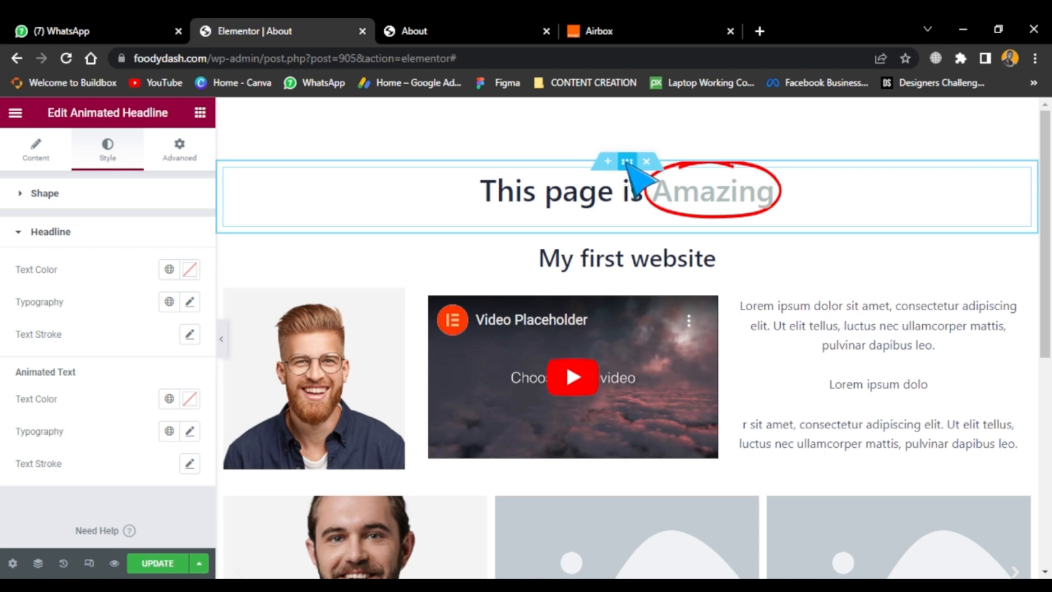
Set the background type of the animated headline's section to Slideshow.
{"action": "left_click", "coordinate": [627, 162]}
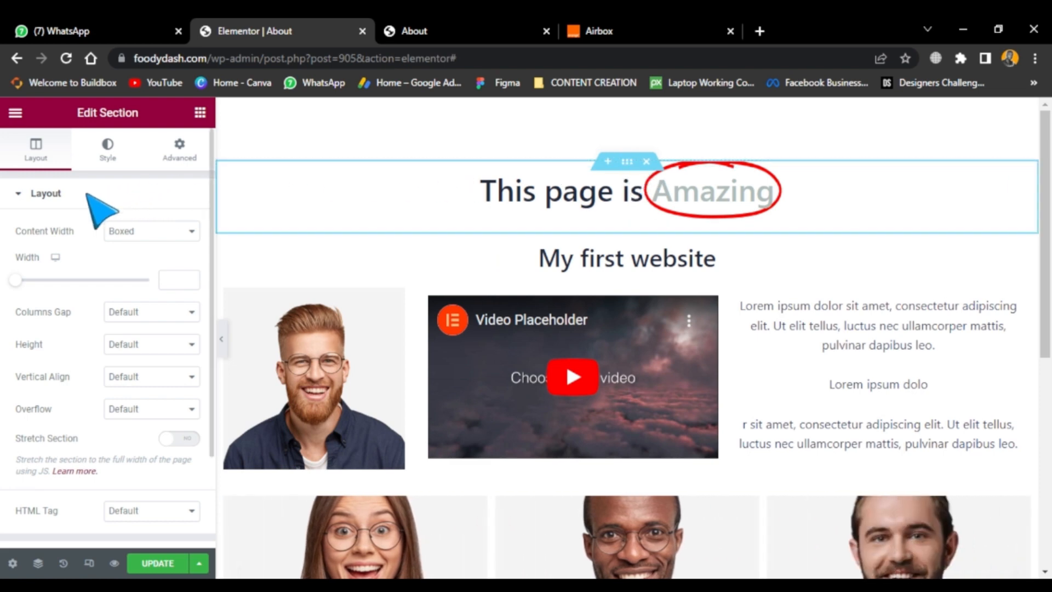
{"action": "left_click", "coordinate": [113, 160]}
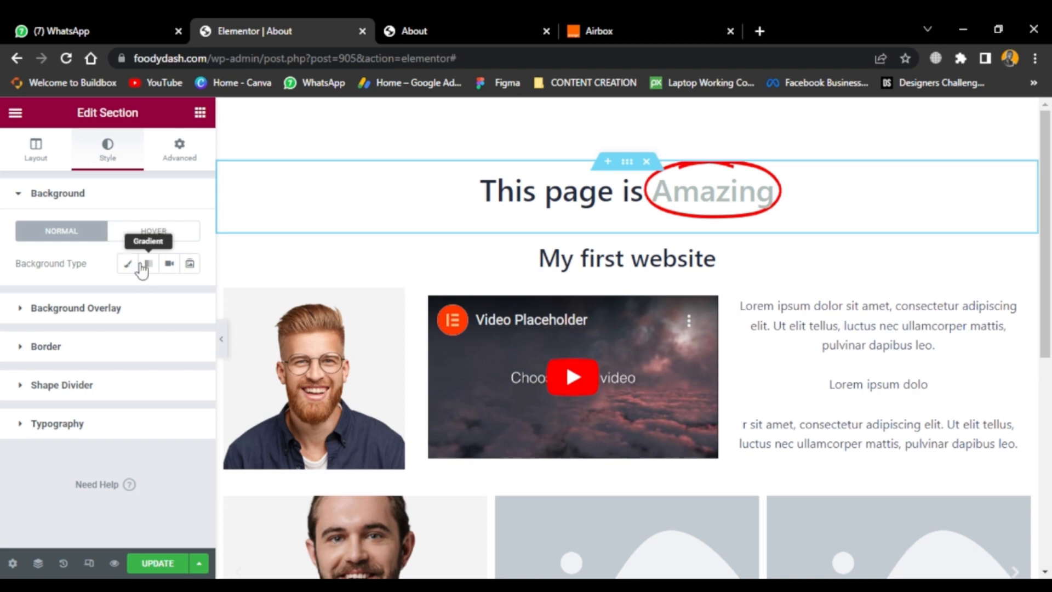
{"action": "left_click", "coordinate": [189, 264]}
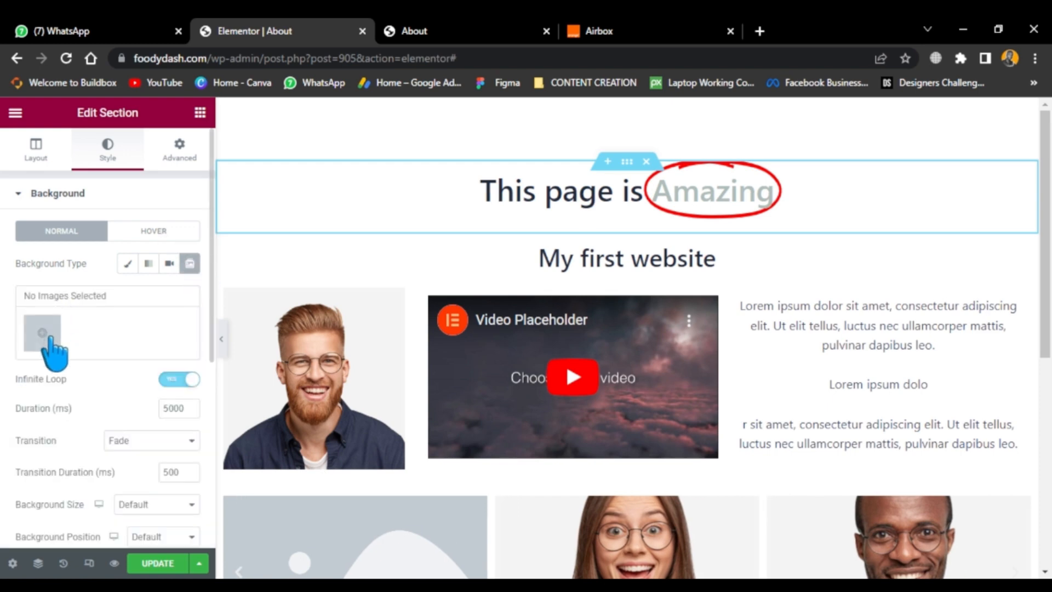
Create a new background gallery from the media library with the team-at-laptop photo upsef48wagk-1.jpg.
{"action": "left_click", "coordinate": [42, 333]}
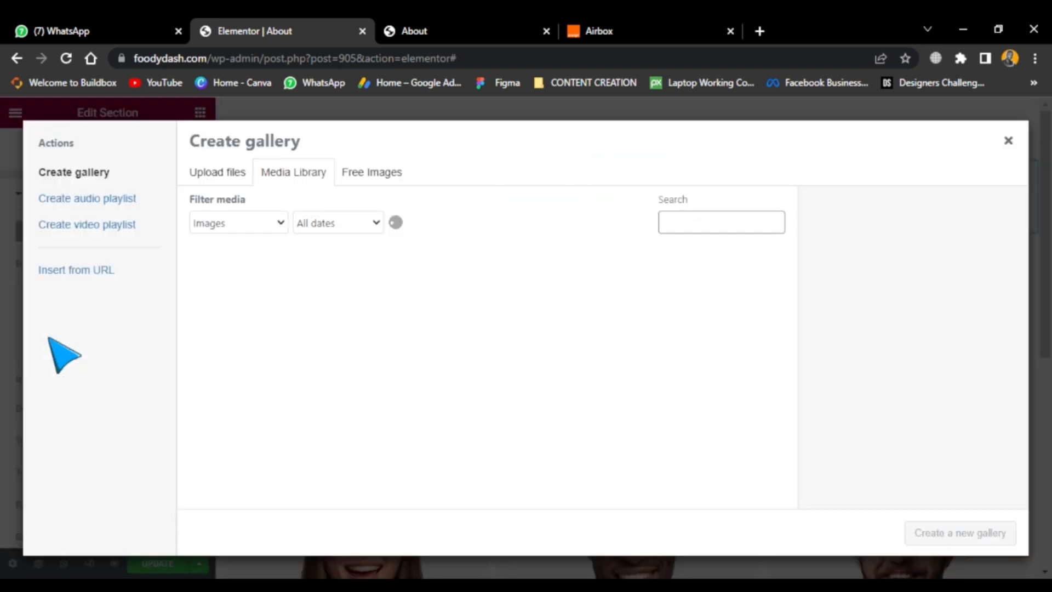
{"action": "scroll", "coordinate": [417, 346], "scroll_direction": "down", "scroll_amount": 8}
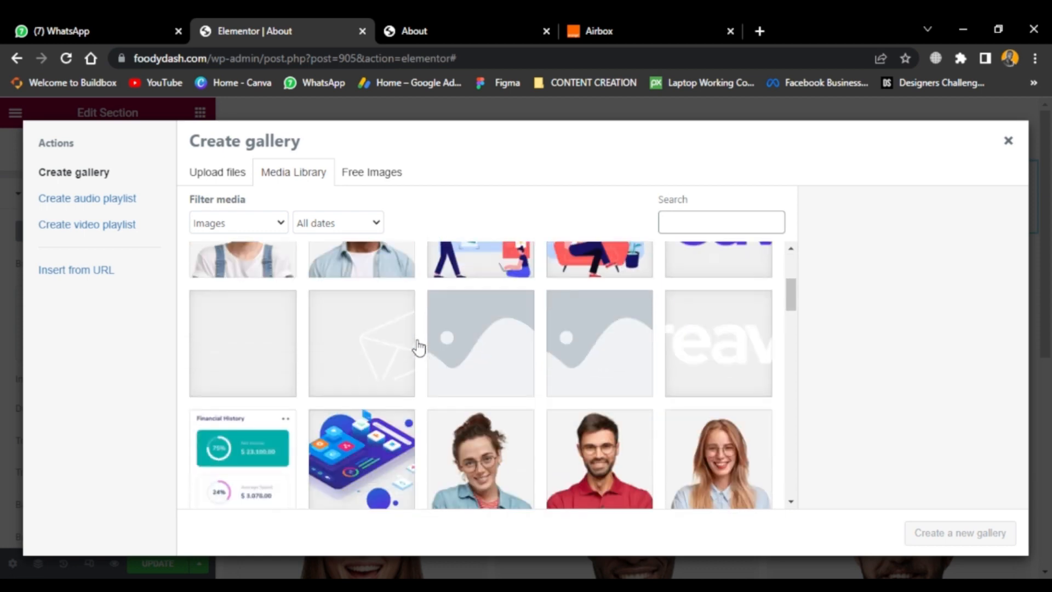
{"action": "scroll", "coordinate": [417, 346], "scroll_direction": "down", "scroll_amount": 10}
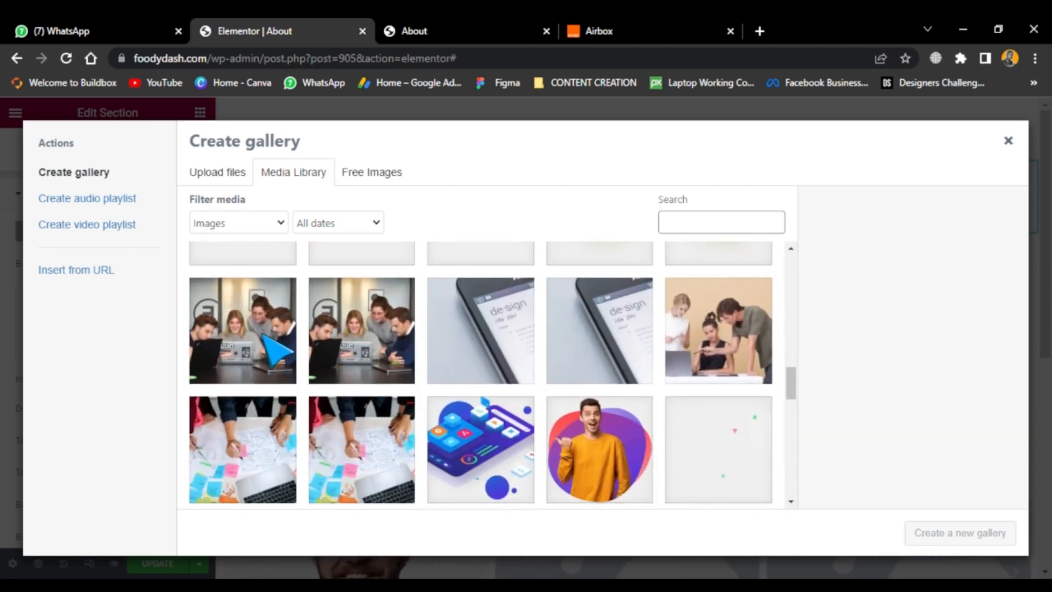
{"action": "left_click", "coordinate": [273, 349]}
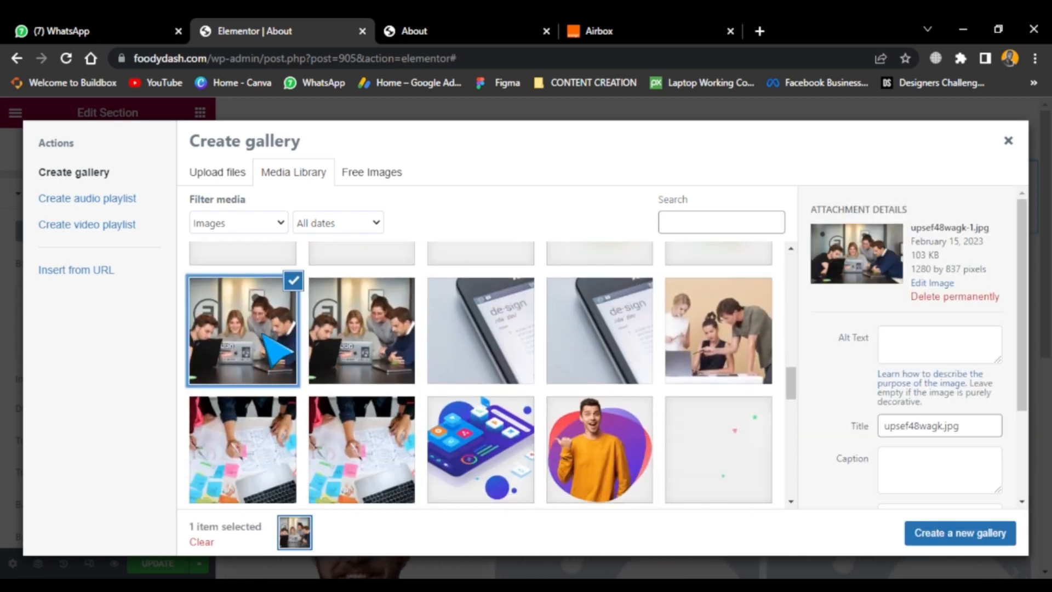
{"action": "left_click", "coordinate": [946, 534]}
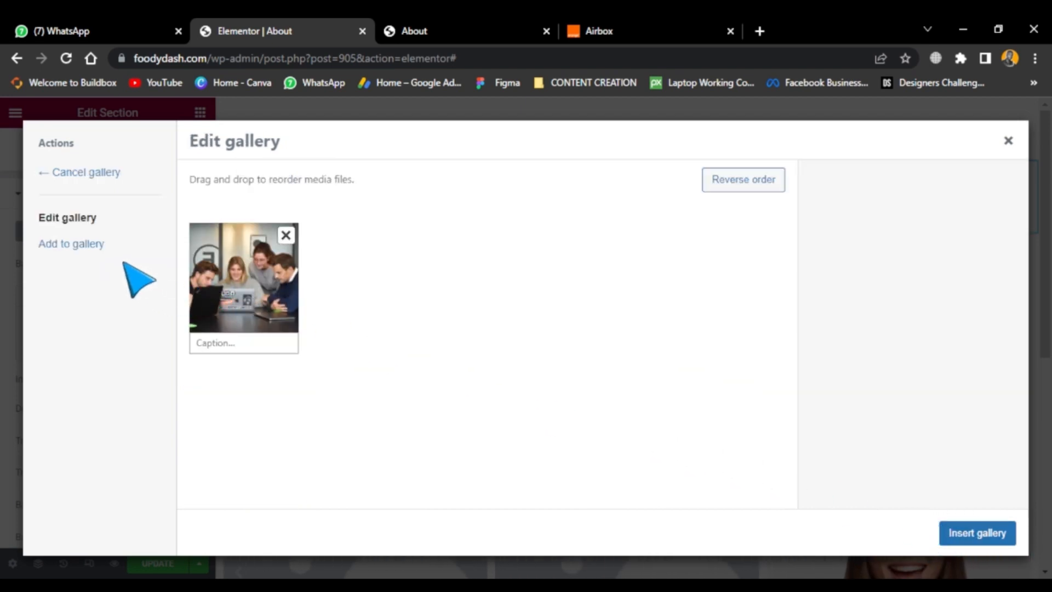
Add the photo ytwxplo5haa.jpg to the gallery and insert the gallery as the section's slideshow background.
{"action": "left_click", "coordinate": [75, 245]}
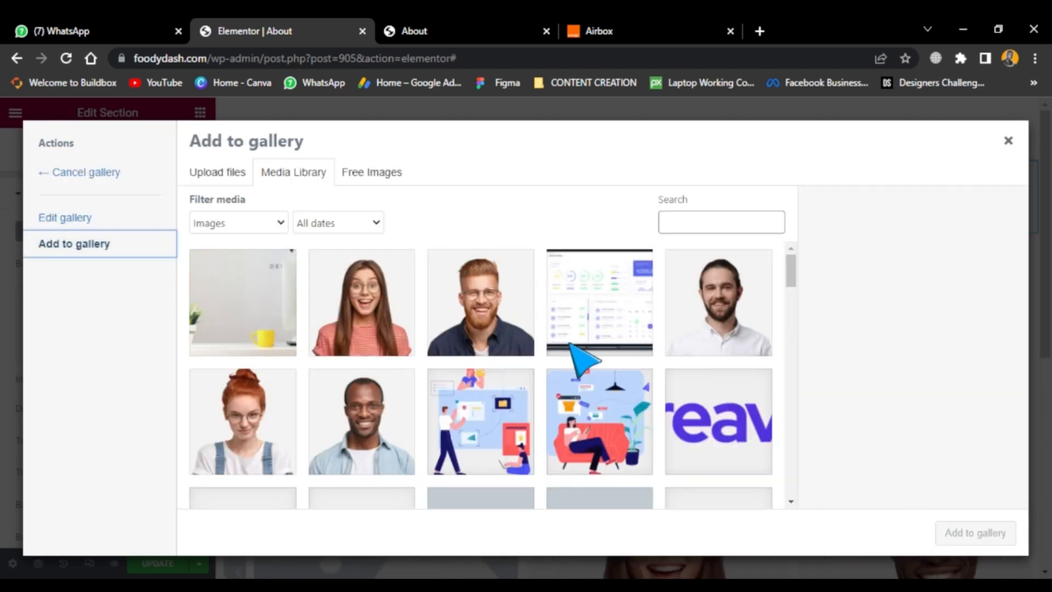
{"action": "scroll", "coordinate": [584, 358], "scroll_direction": "down", "scroll_amount": 10}
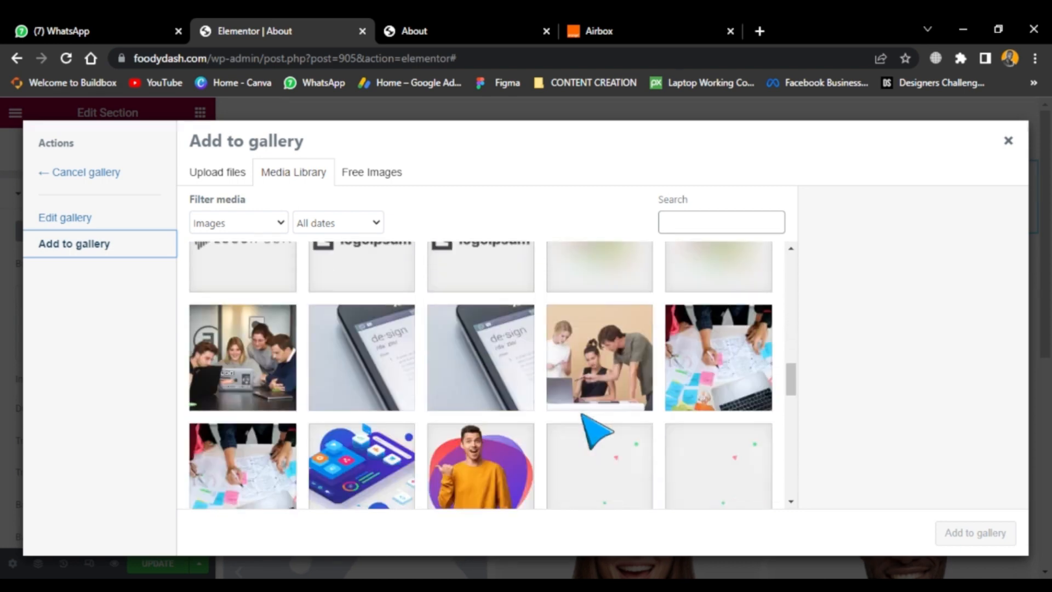
{"action": "left_click", "coordinate": [586, 348]}
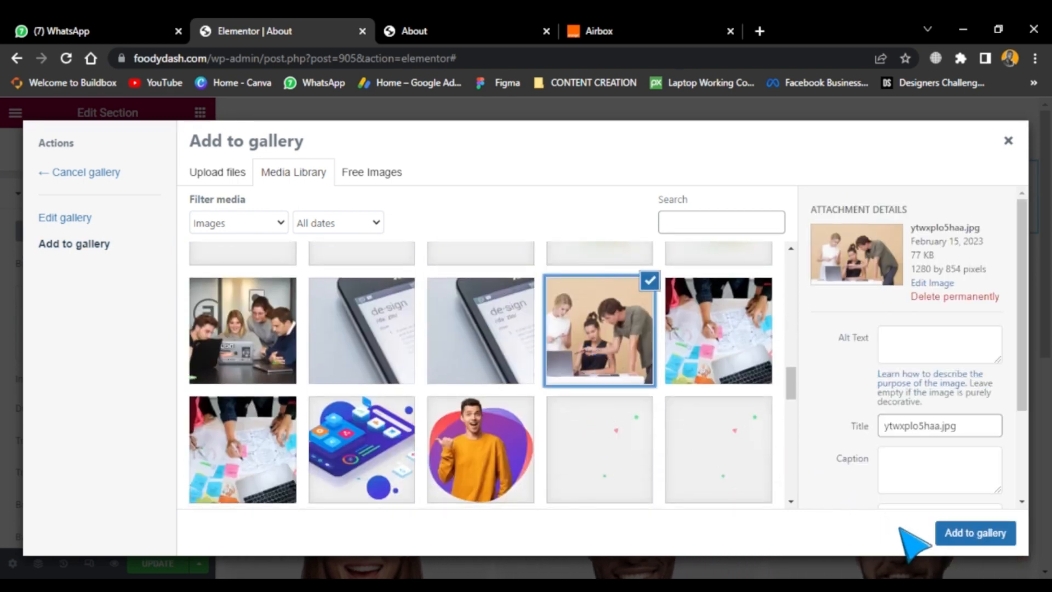
{"action": "left_click", "coordinate": [961, 534]}
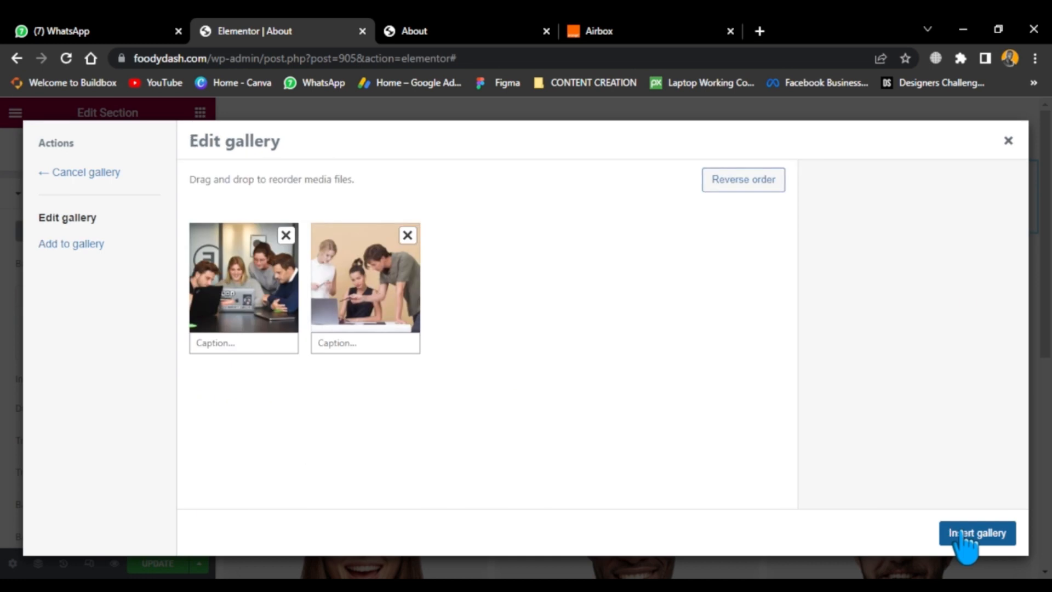
{"action": "left_click", "coordinate": [971, 536]}
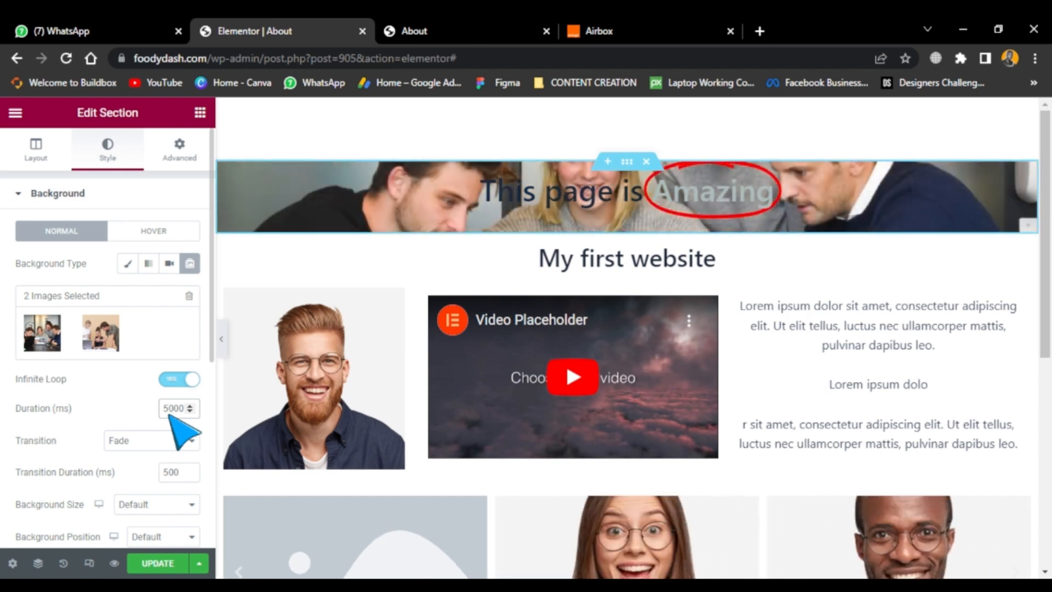
Set the background slideshow's duration to 2000 ms.
{"action": "key", "text": "BackSpace"}
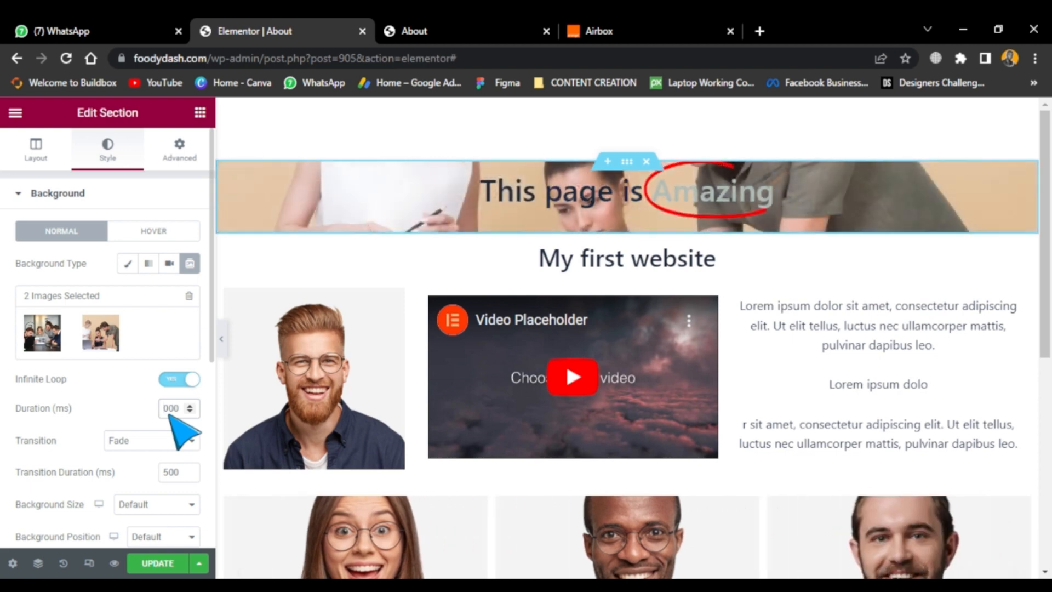
{"action": "type", "text": "2"}
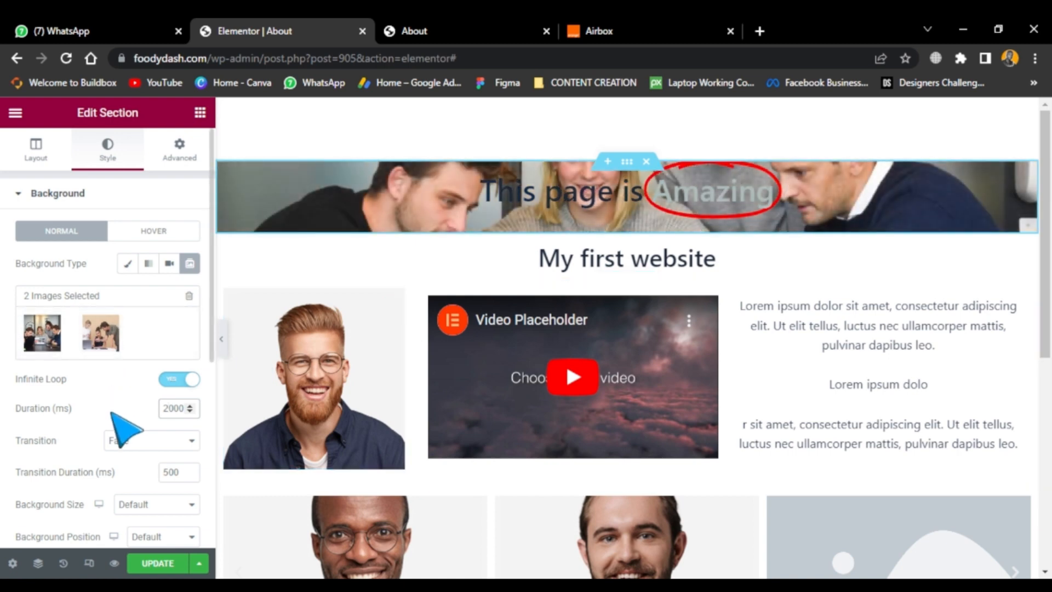
Try Fit To Screen as the section's height, and settle on Min Height with a minimum of 400 px.
{"action": "left_click", "coordinate": [35, 152]}
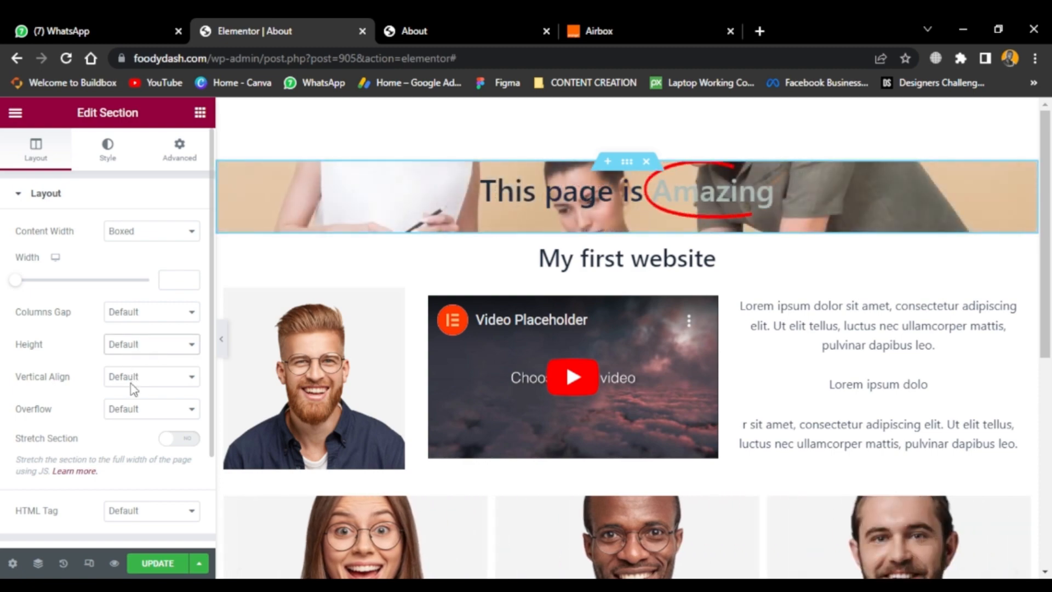
{"action": "left_click", "coordinate": [137, 375]}
{"action": "scroll", "coordinate": [432, 331], "scroll_direction": "down", "scroll_amount": 7}
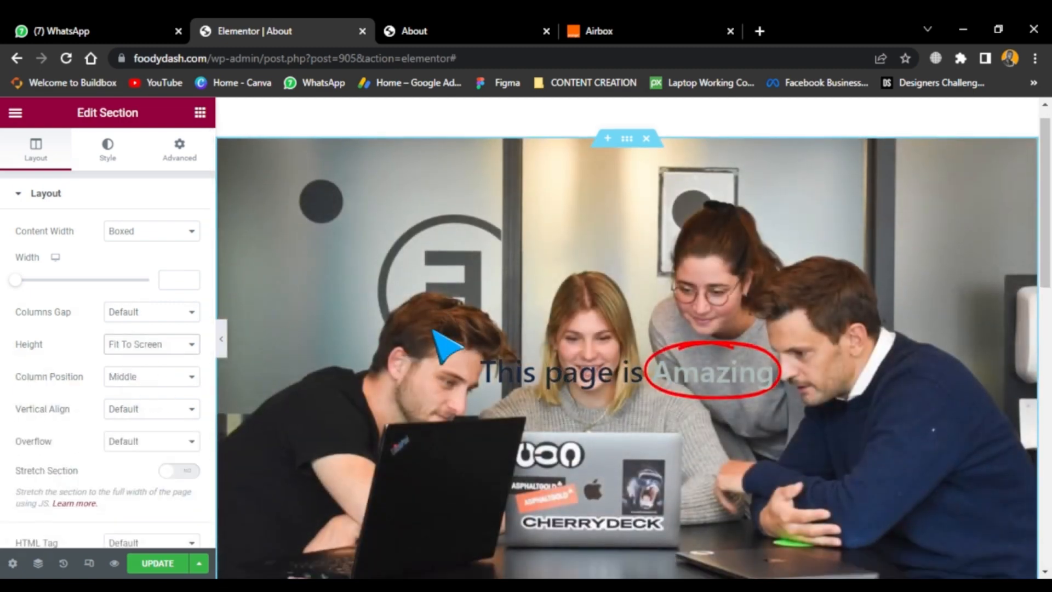
{"action": "scroll", "coordinate": [433, 330], "scroll_direction": "up", "scroll_amount": 2}
{"action": "scroll", "coordinate": [447, 347], "scroll_direction": "up", "scroll_amount": 5}
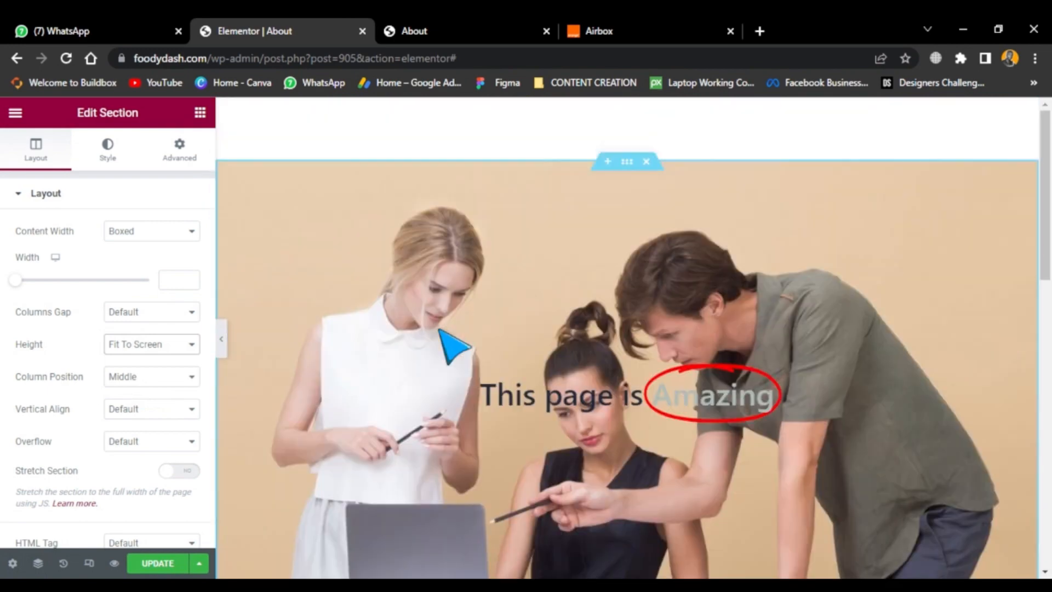
{"action": "scroll", "coordinate": [537, 285], "scroll_direction": "down", "scroll_amount": 4}
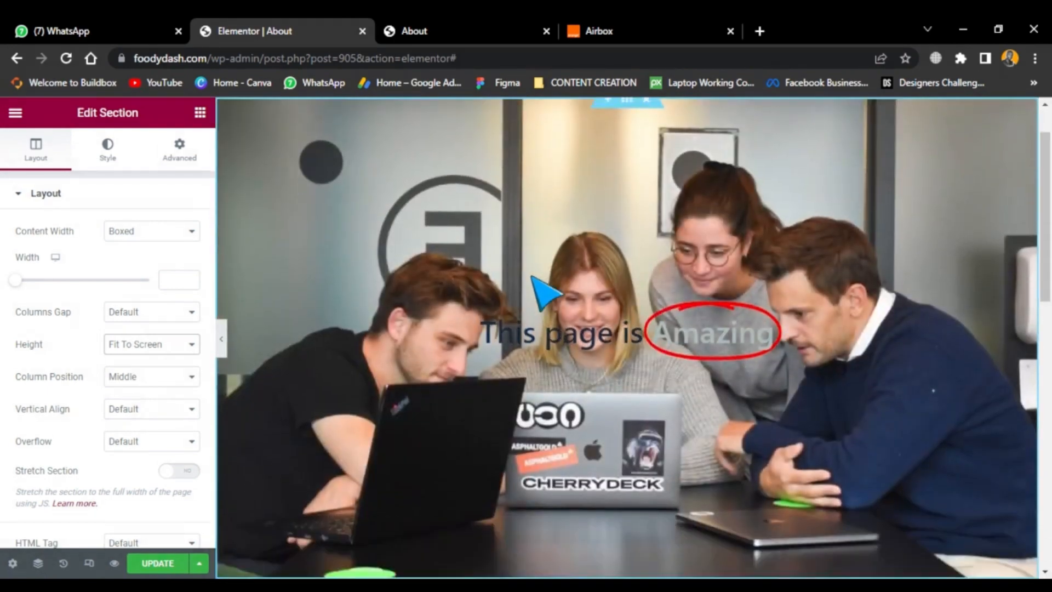
{"action": "scroll", "coordinate": [534, 282], "scroll_direction": "up", "scroll_amount": 3}
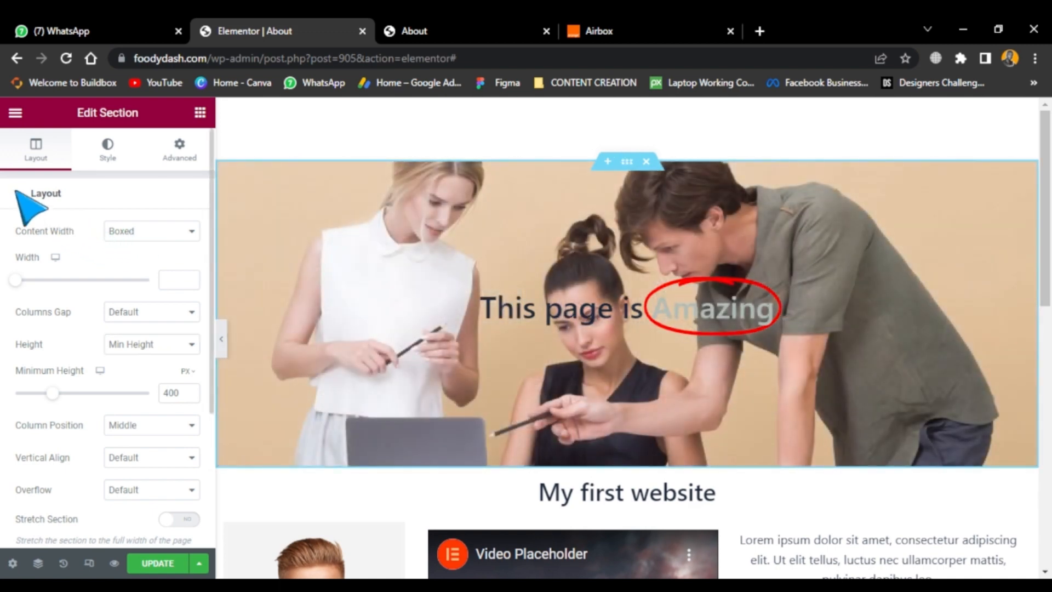
Set the section's background overlay type to Classic for the normal state.
{"action": "left_click", "coordinate": [22, 196]}
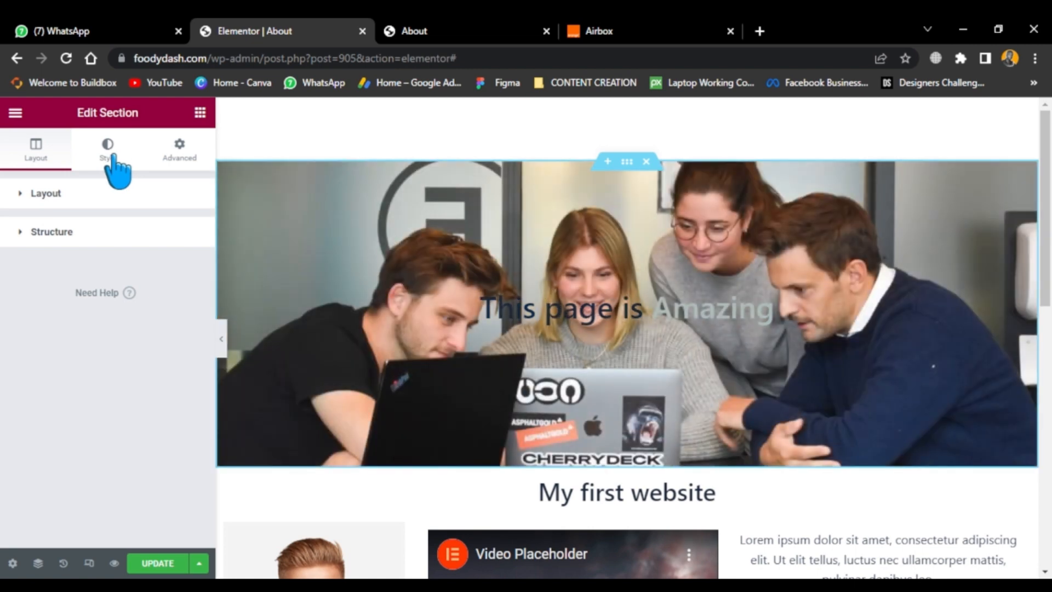
{"action": "left_click", "coordinate": [109, 153]}
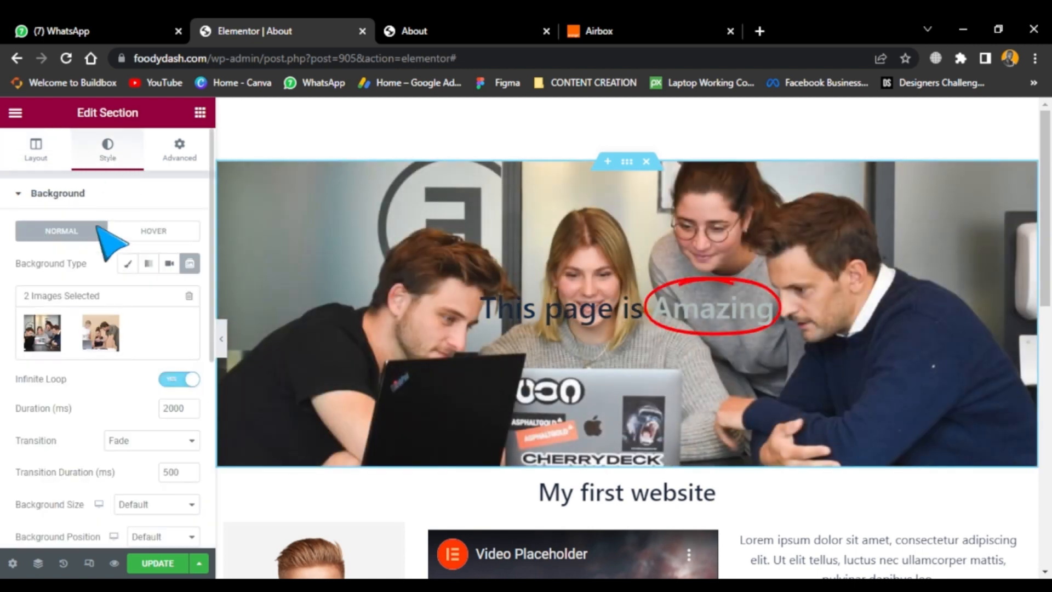
{"action": "left_click", "coordinate": [72, 196]}
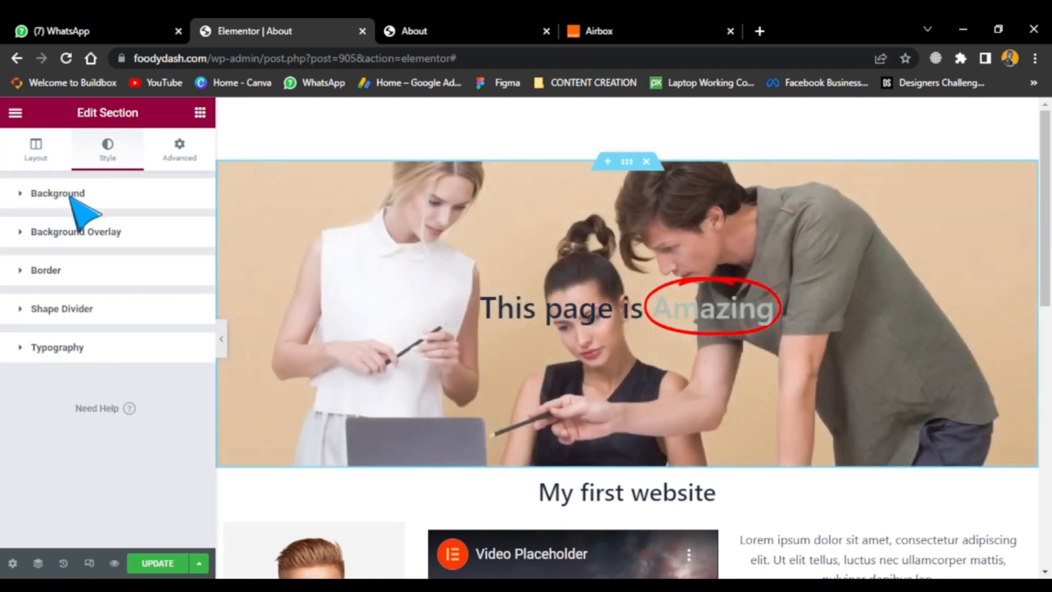
{"action": "left_click", "coordinate": [70, 236]}
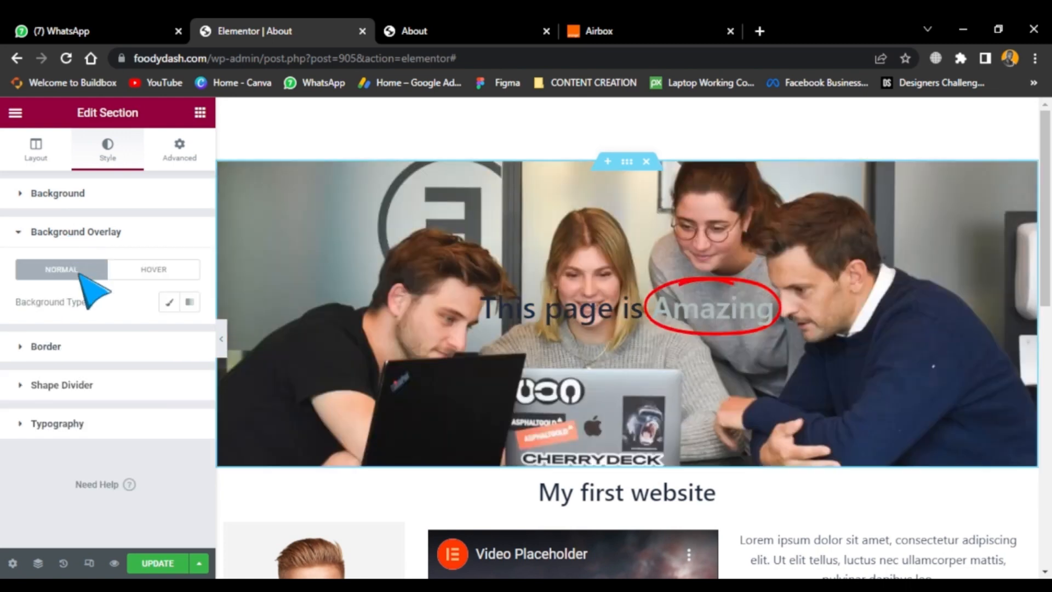
{"action": "left_click", "coordinate": [169, 303]}
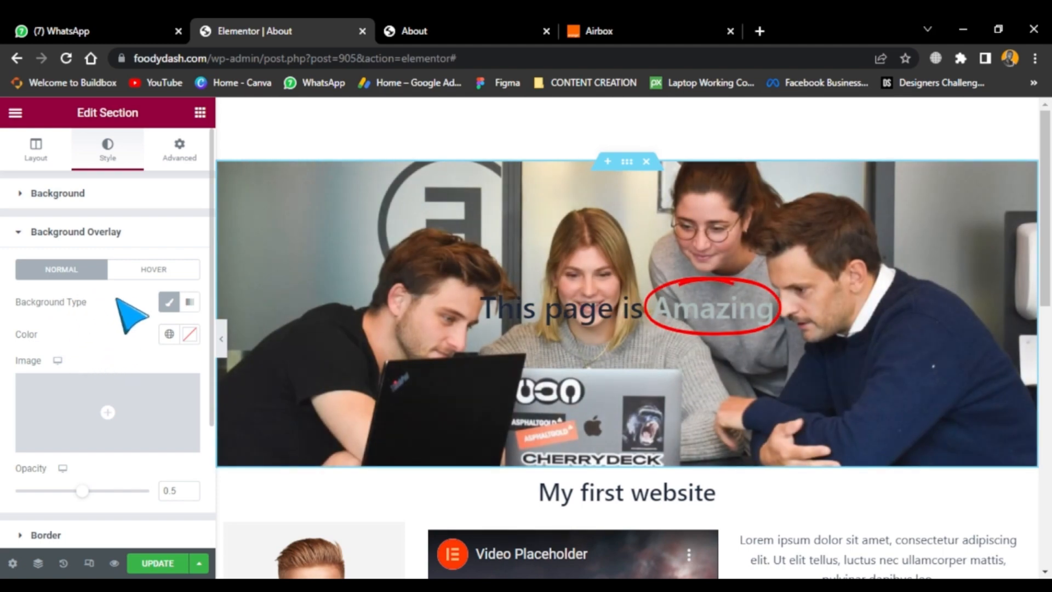
{"action": "mouse_move", "coordinate": [118, 418]}
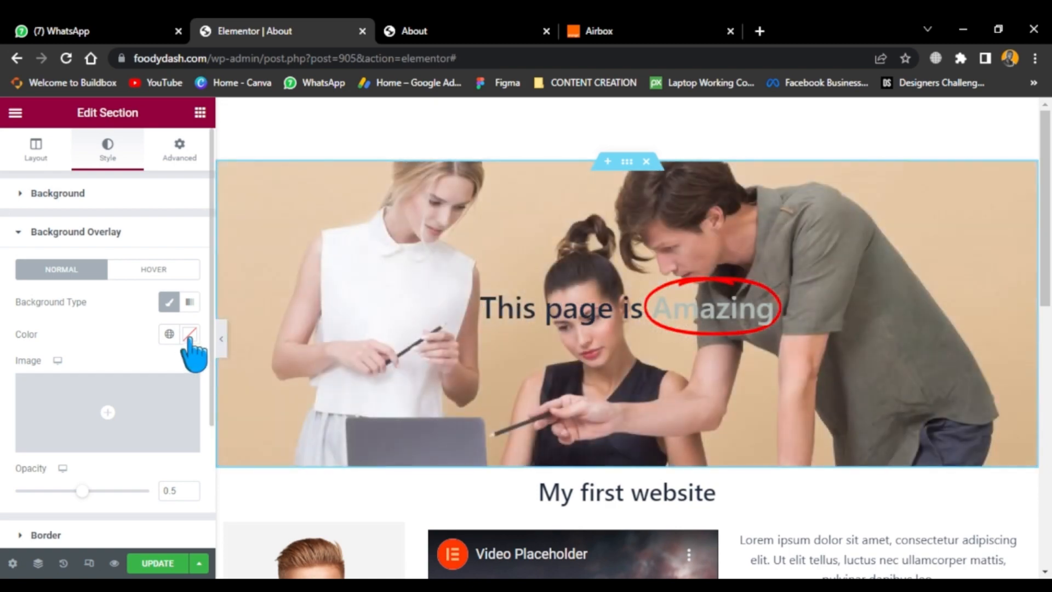
Color the section's background overlay bright blue and set its opacity to 0.71.
{"action": "left_click", "coordinate": [190, 334]}
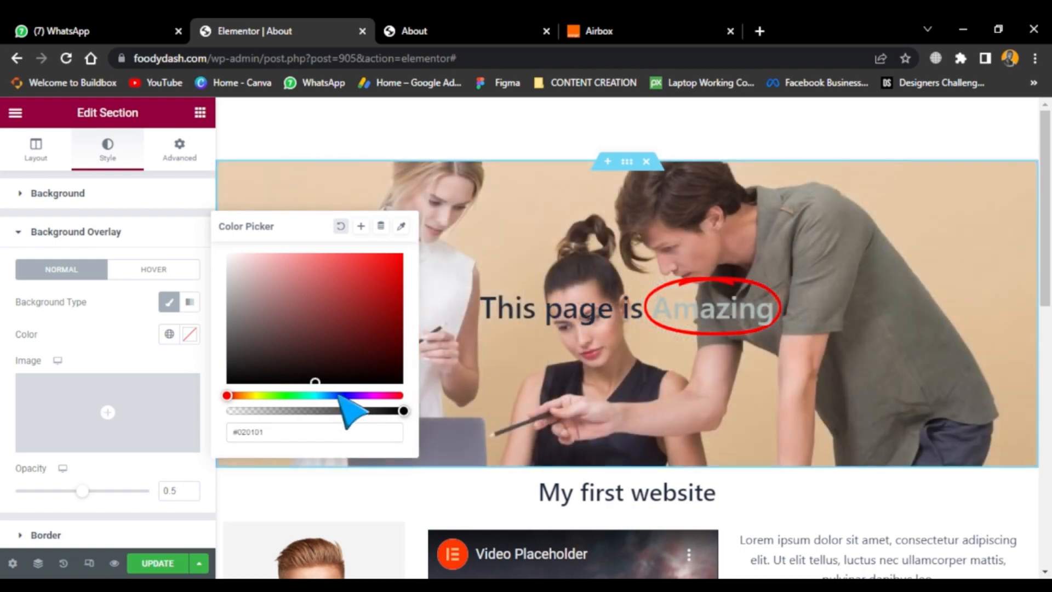
{"action": "left_click", "coordinate": [335, 395]}
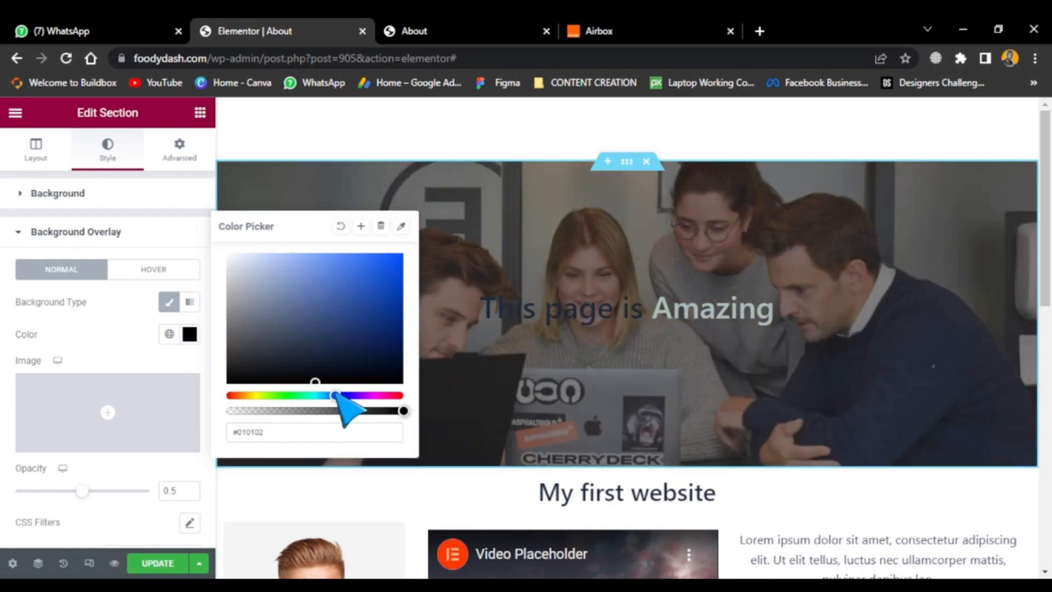
{"action": "left_click", "coordinate": [386, 268]}
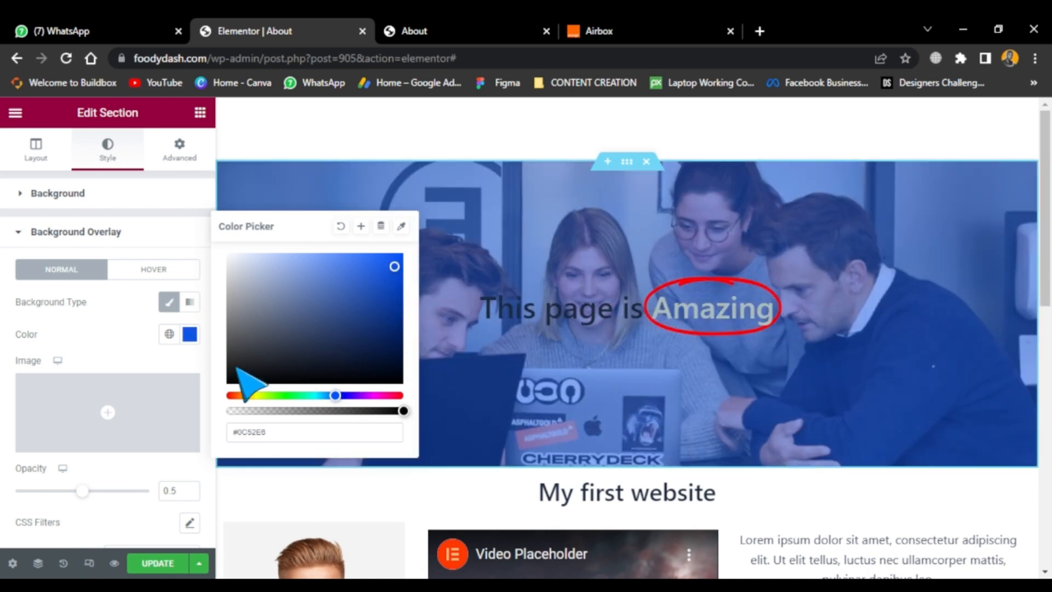
{"action": "left_click", "coordinate": [116, 342]}
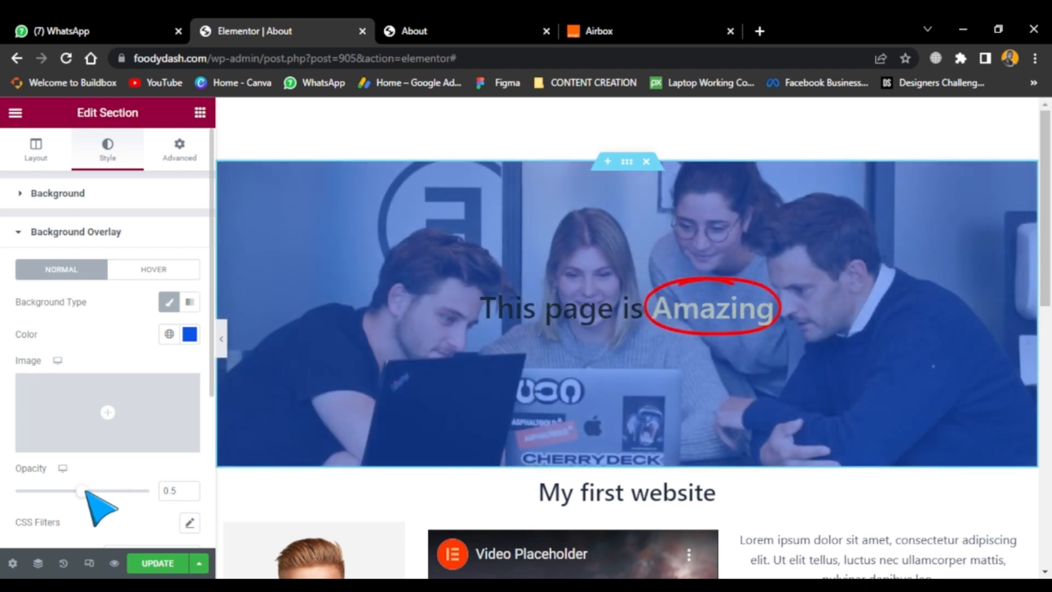
{"action": "left_click_drag", "start_coordinate": [103, 490], "coordinate": [118, 491]}
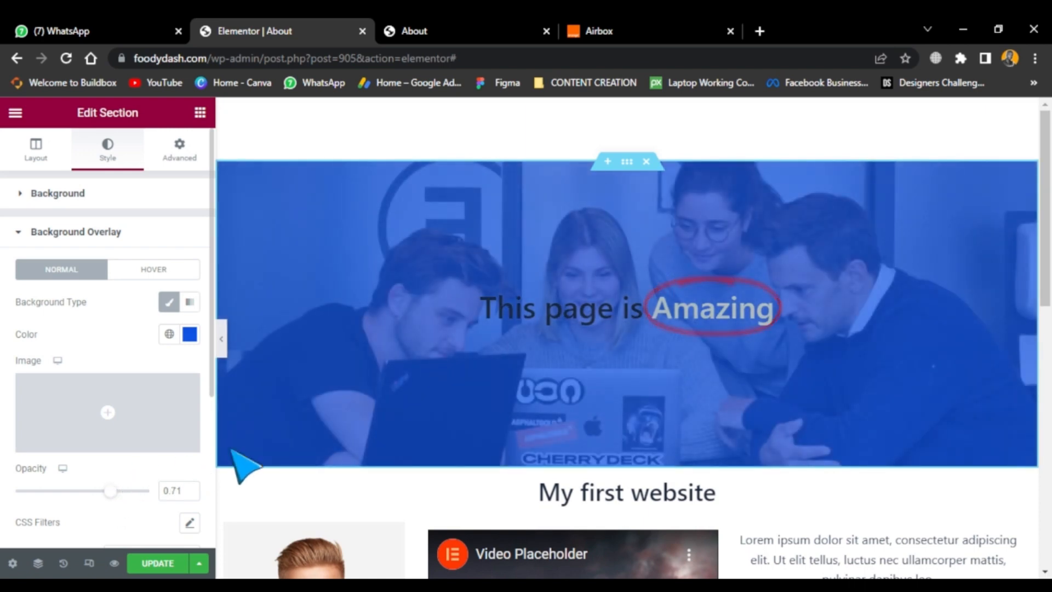
Set the animated headline's main text color to white, #FFFFFF.
{"action": "left_click", "coordinate": [518, 308]}
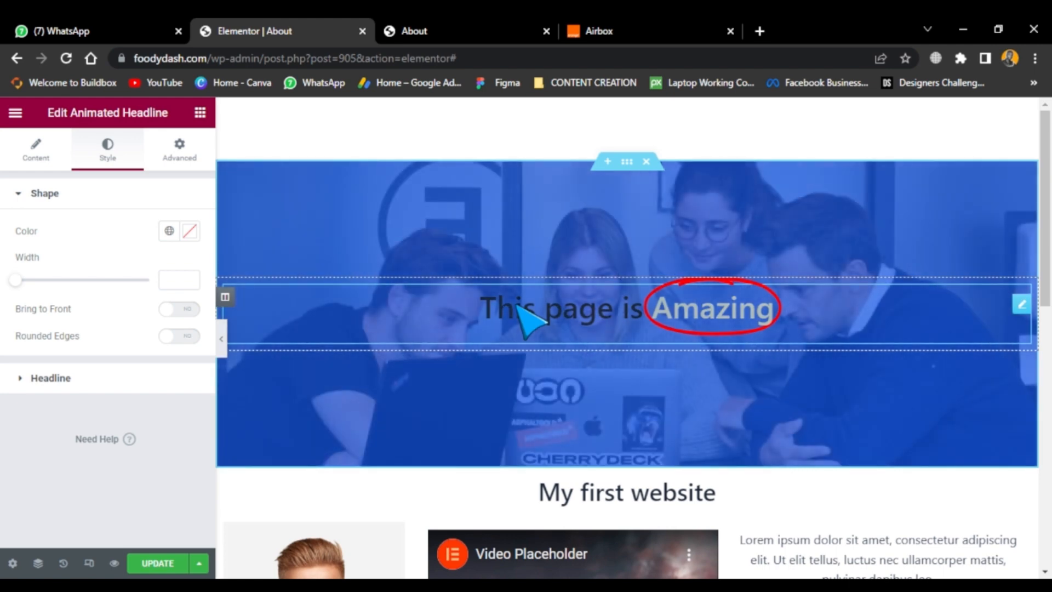
{"action": "left_click", "coordinate": [67, 384]}
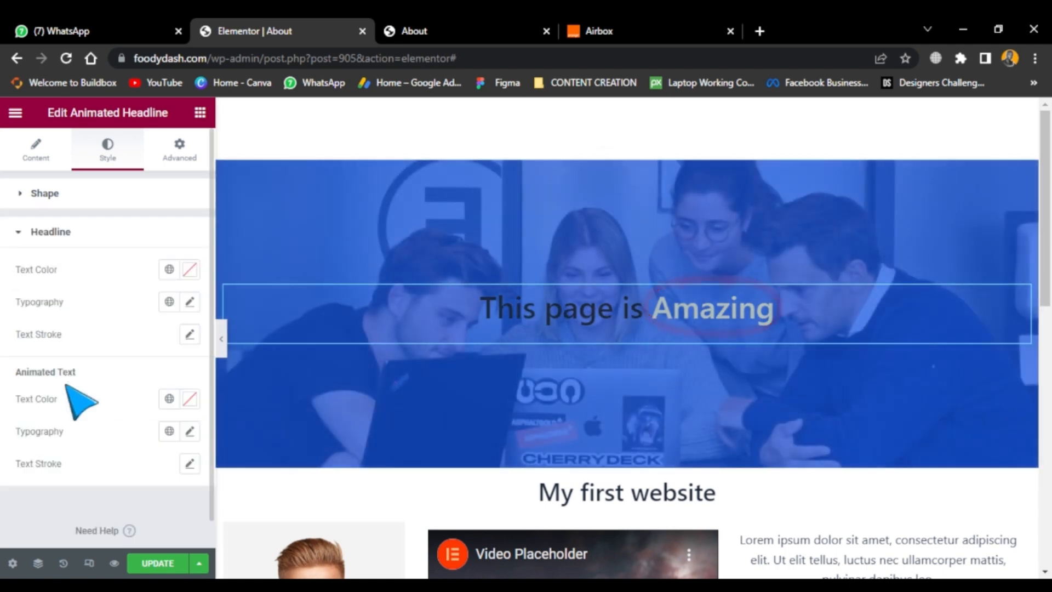
{"action": "left_click", "coordinate": [190, 269]}
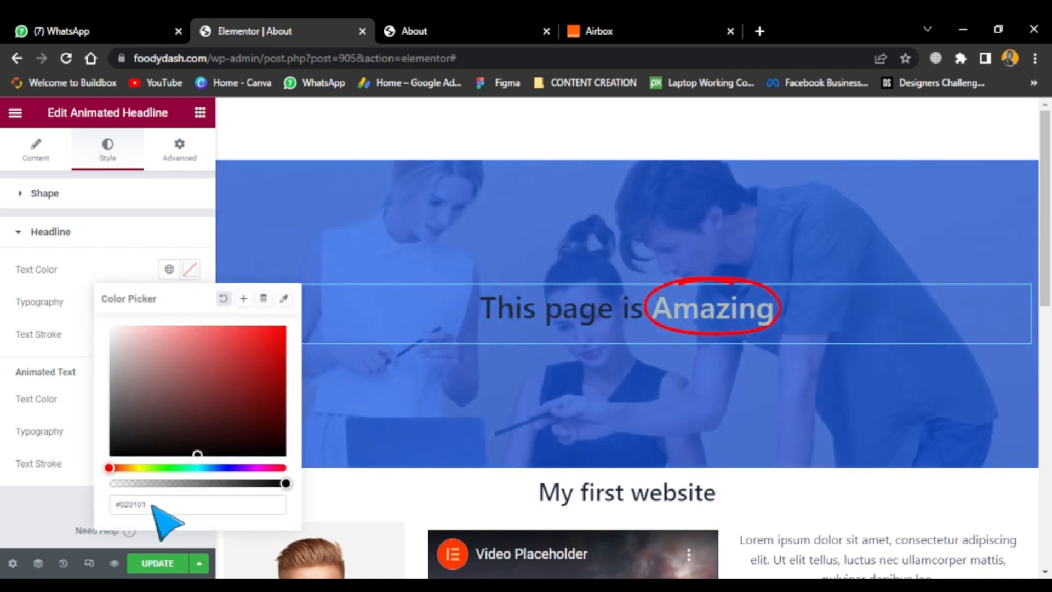
{"action": "triple_click", "coordinate": [152, 505]}
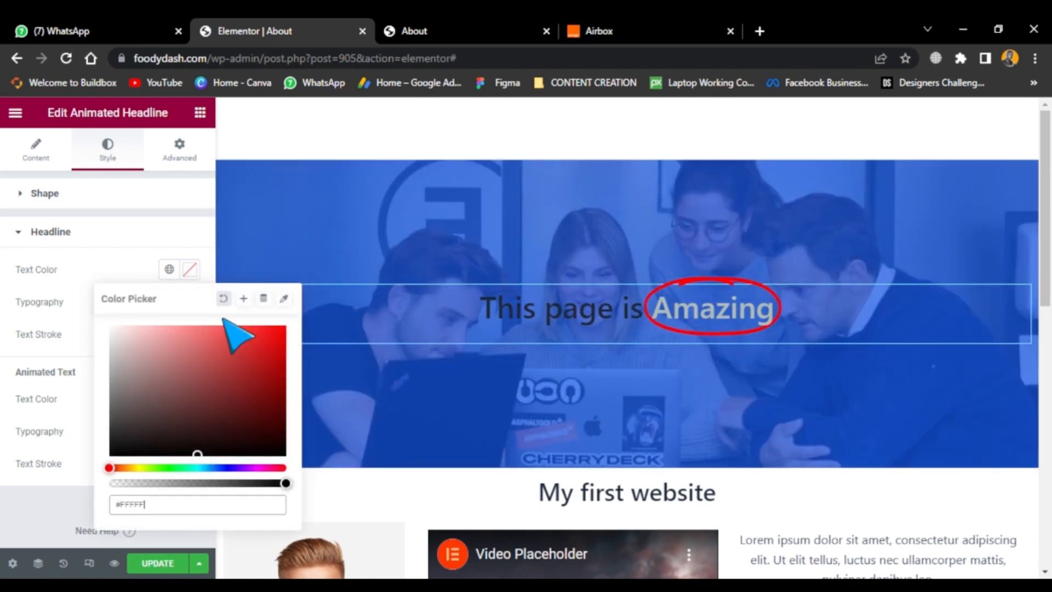
{"action": "type", "text": "#FFFFFF"}
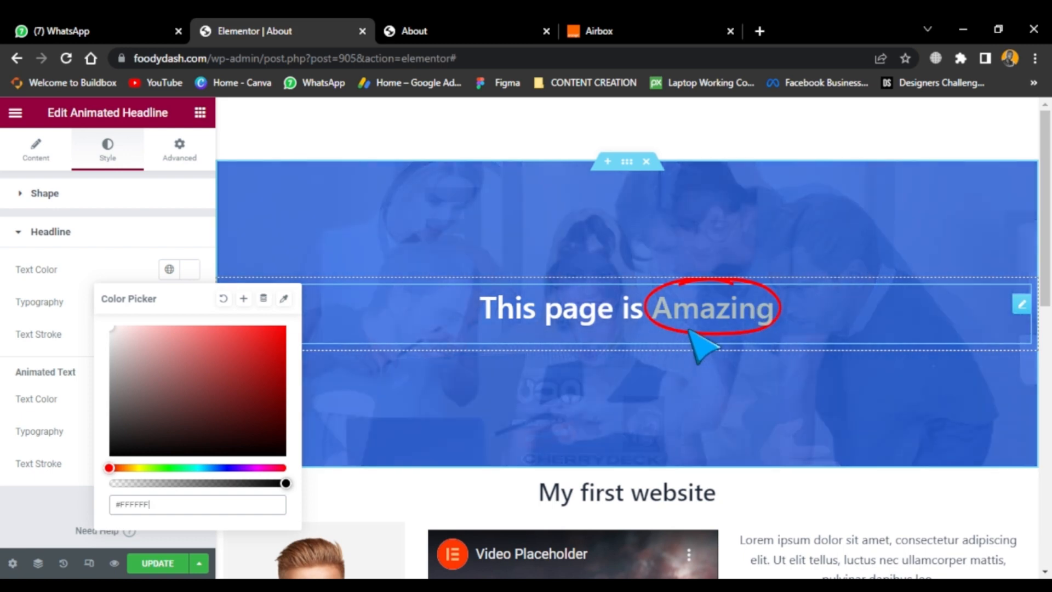
{"action": "left_click", "coordinate": [76, 273]}
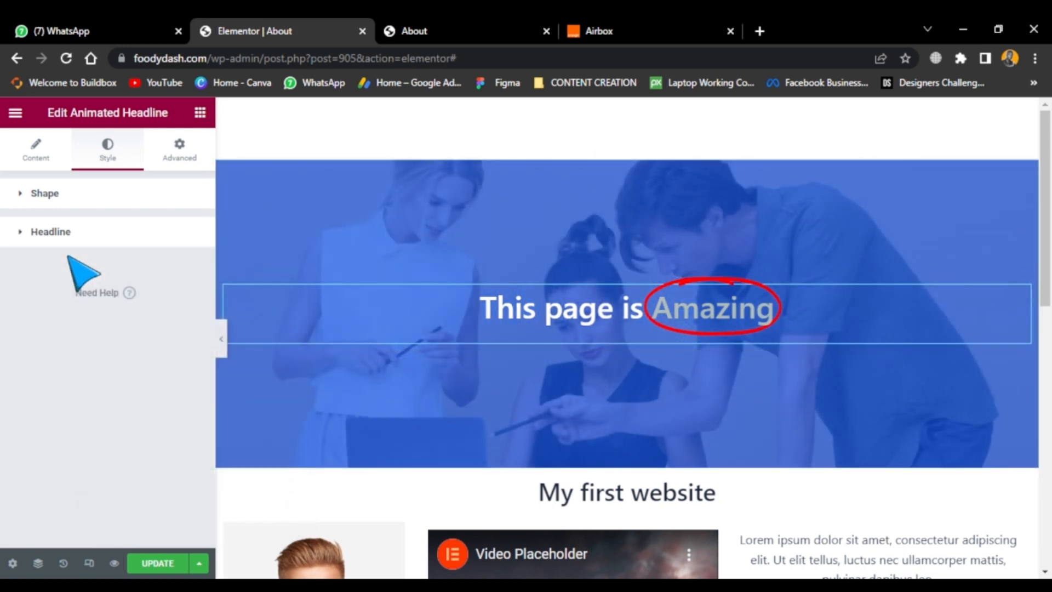
Set the text color of the animated word "Amazing" to semi-transparent near-black, #020101B5.
{"action": "left_click", "coordinate": [50, 232]}
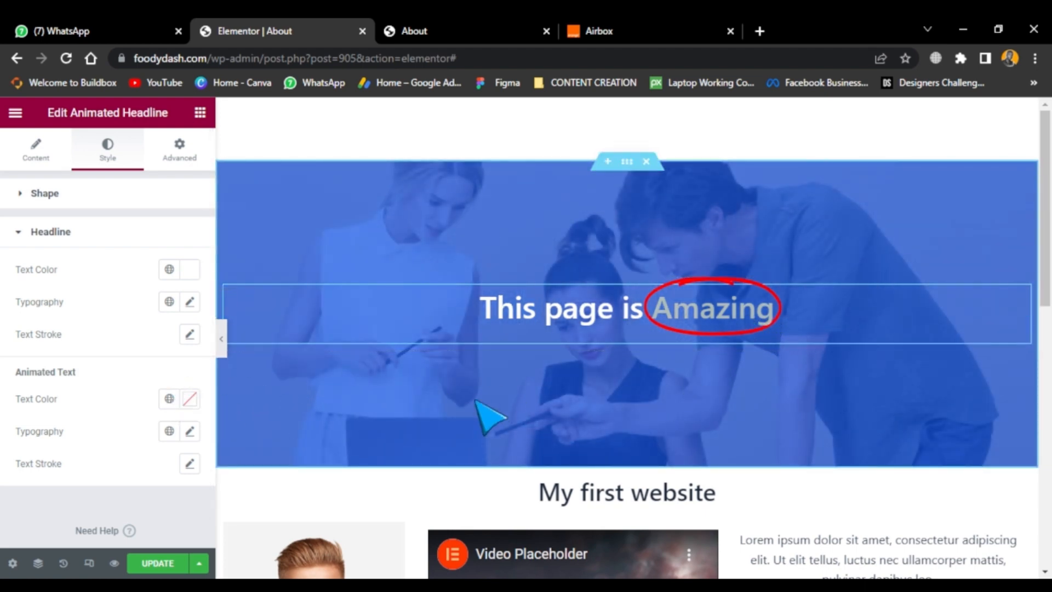
{"action": "left_click", "coordinate": [188, 400]}
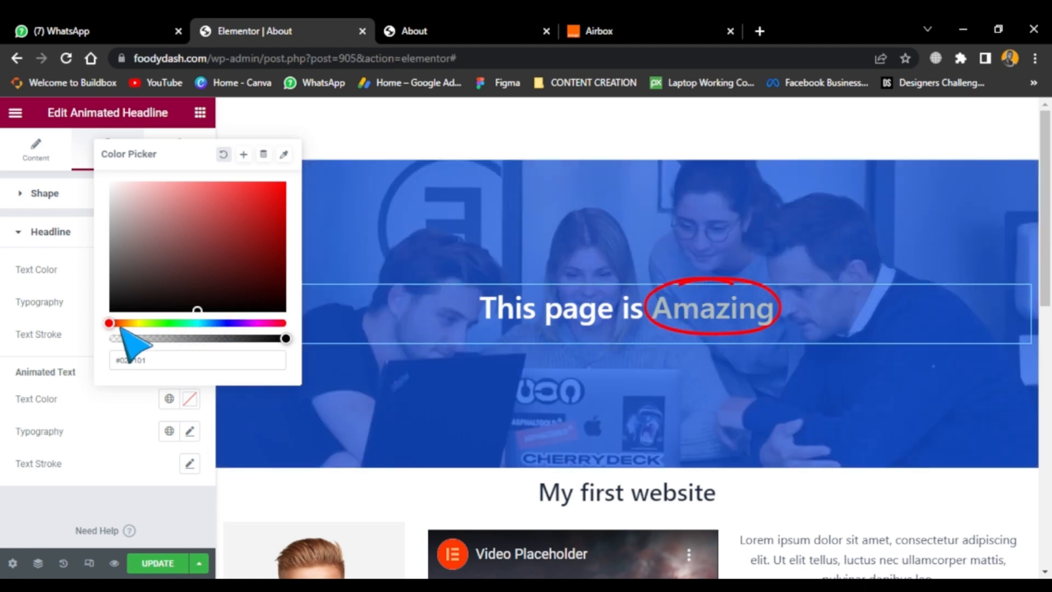
{"action": "left_click", "coordinate": [235, 338]}
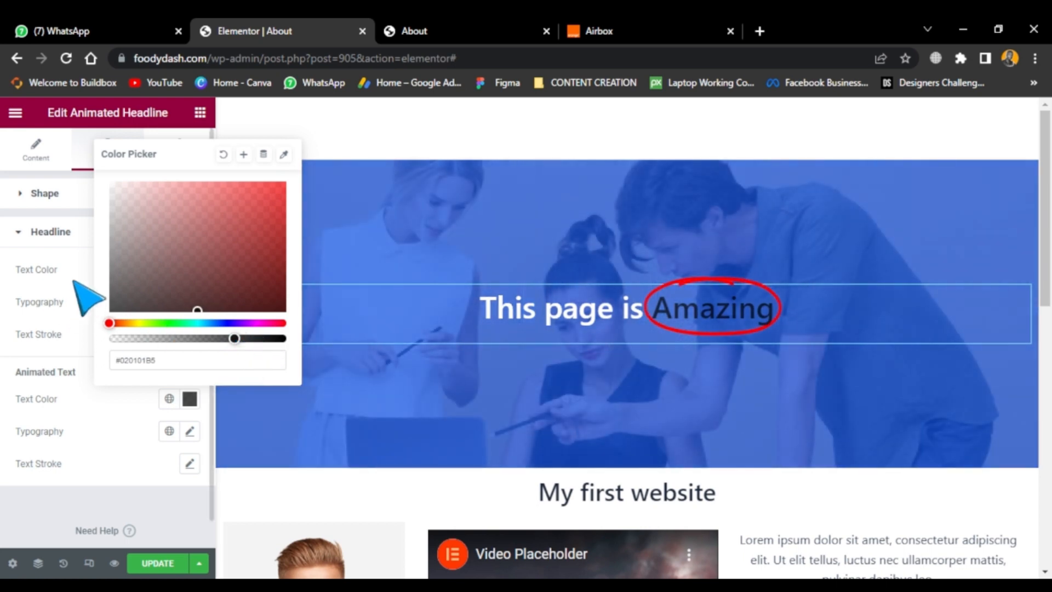
{"action": "left_click", "coordinate": [87, 299]}
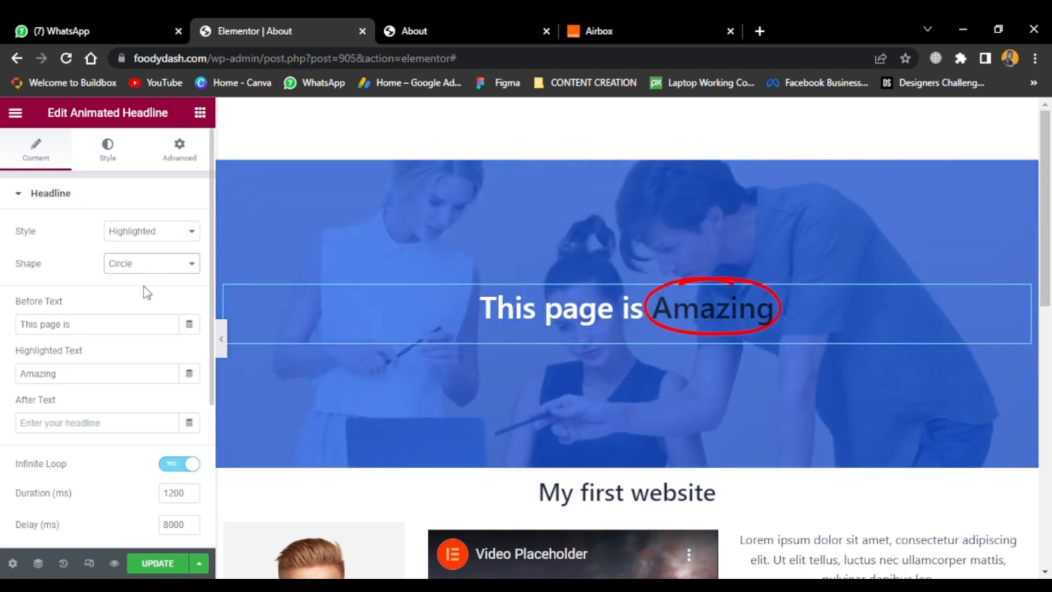
Try the Underline and Curly highlight shapes on the headline and settle on Underline.
{"action": "left_click", "coordinate": [141, 302]}
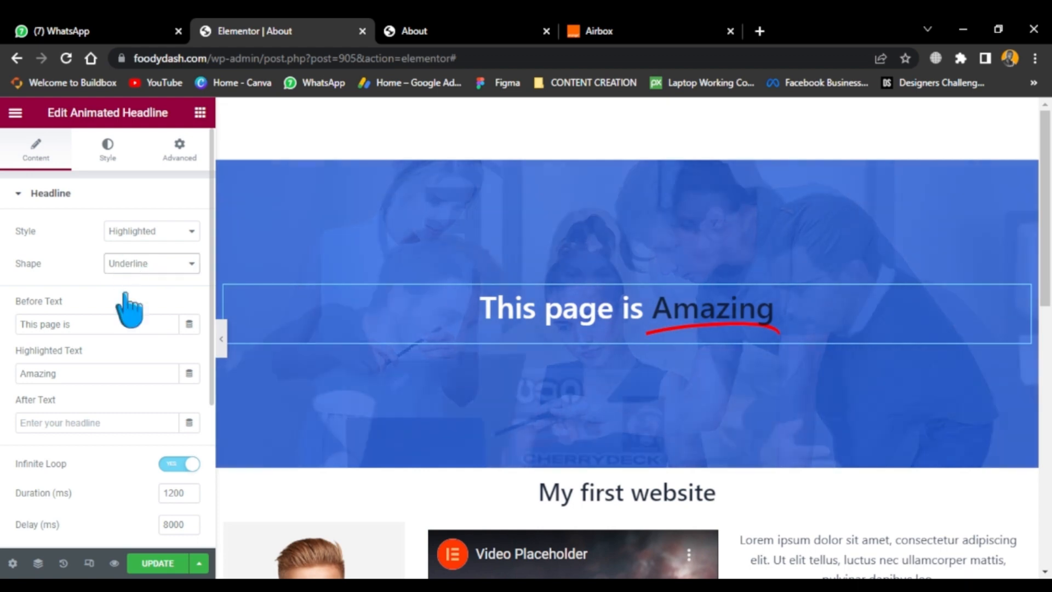
{"action": "left_click", "coordinate": [128, 301]}
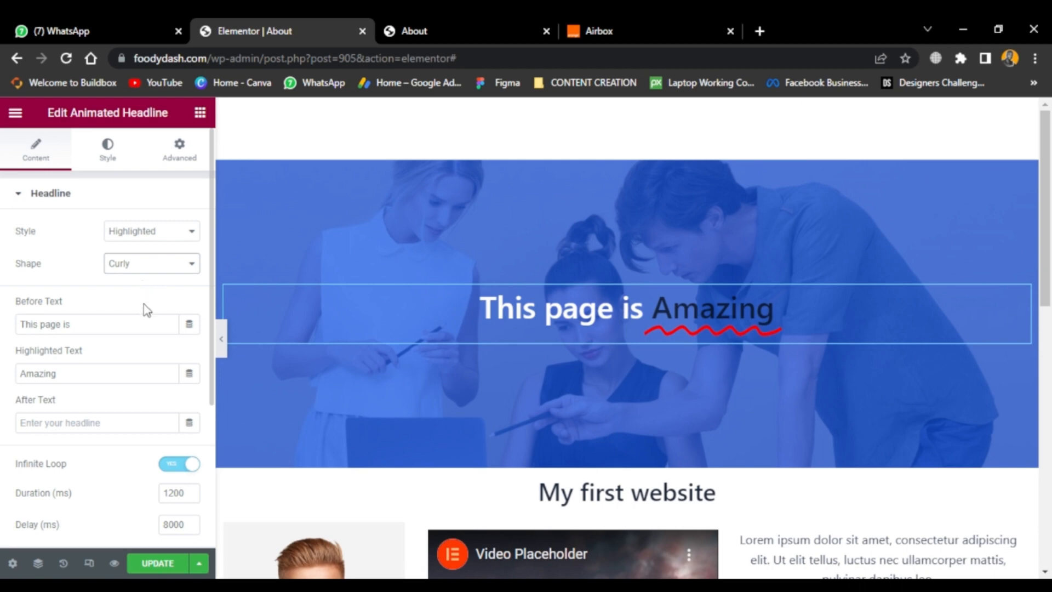
{"action": "left_click", "coordinate": [144, 304]}
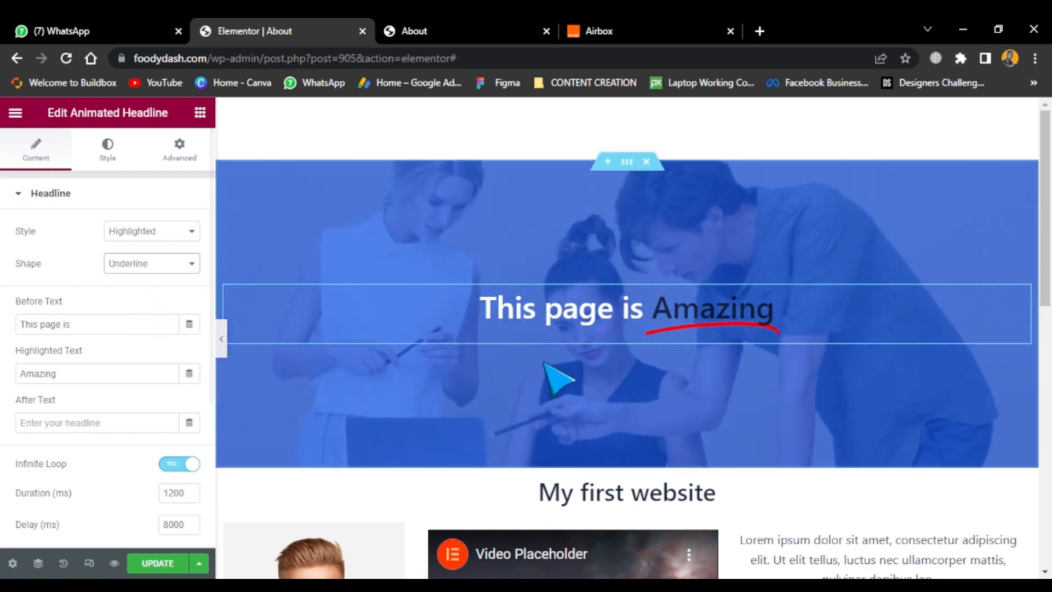
Add a Text Editor widget below the animated headline and center its placeholder paragraph.
{"action": "scroll", "coordinate": [614, 386], "scroll_direction": "down", "scroll_amount": 1}
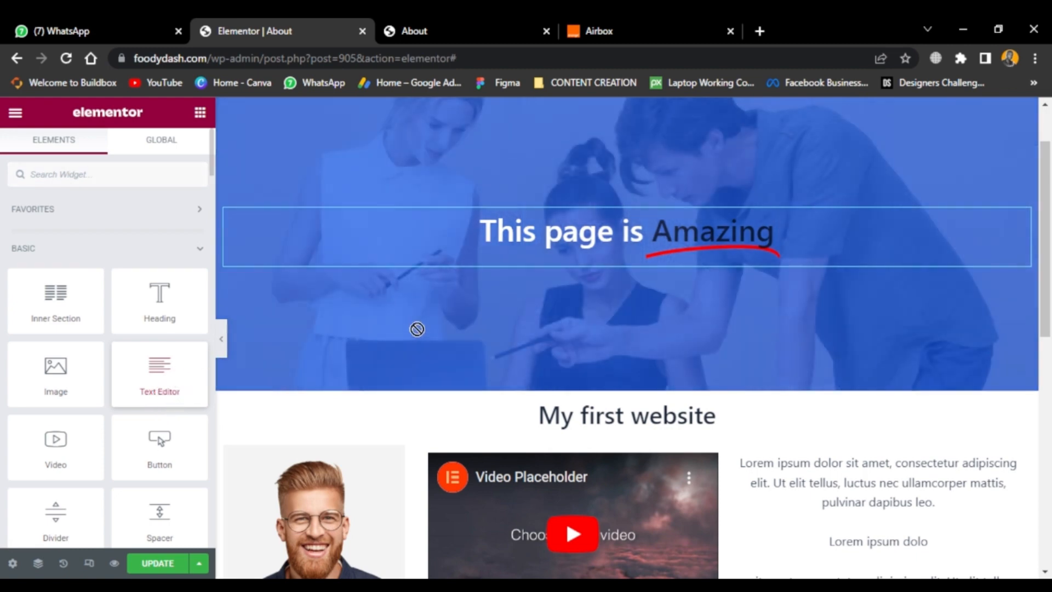
{"action": "left_click_drag", "start_coordinate": [534, 283], "coordinate": [635, 255]}
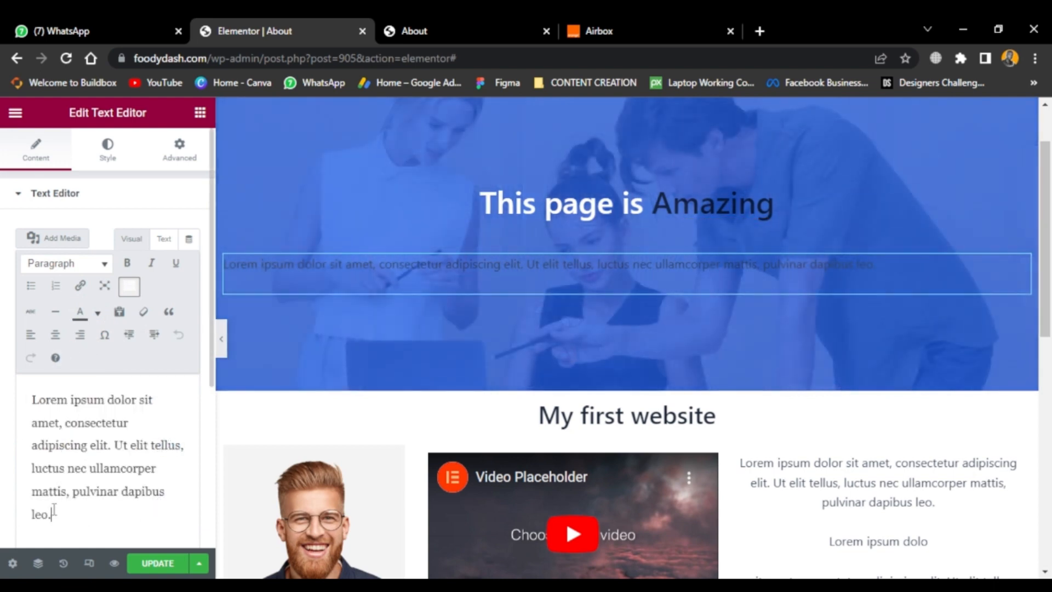
{"action": "left_click_drag", "start_coordinate": [52, 515], "coordinate": [43, 352]}
{"action": "key", "text": "ctrl+c"}
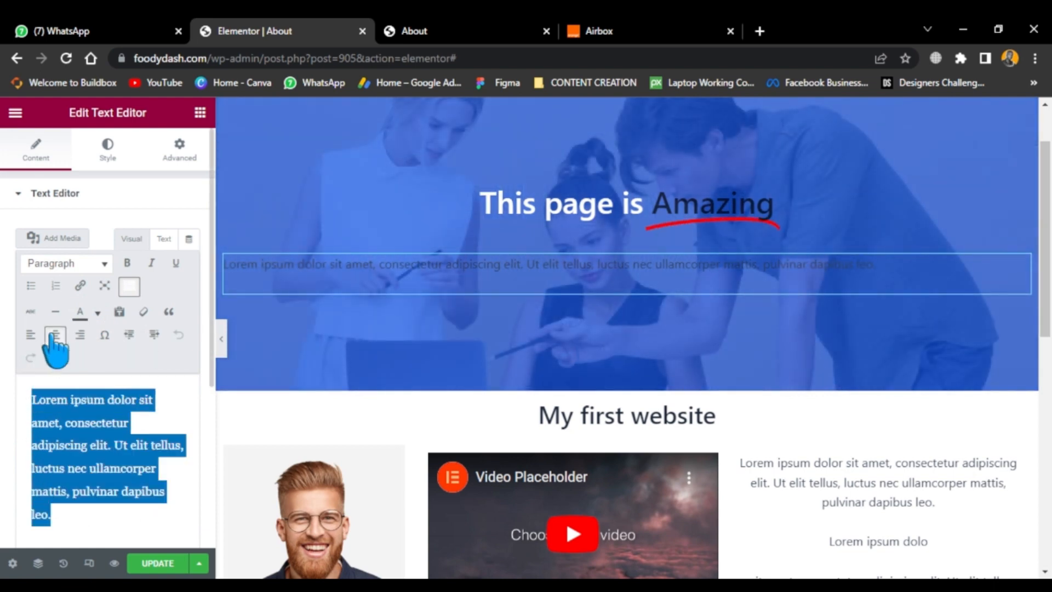
{"action": "left_click", "coordinate": [54, 335]}
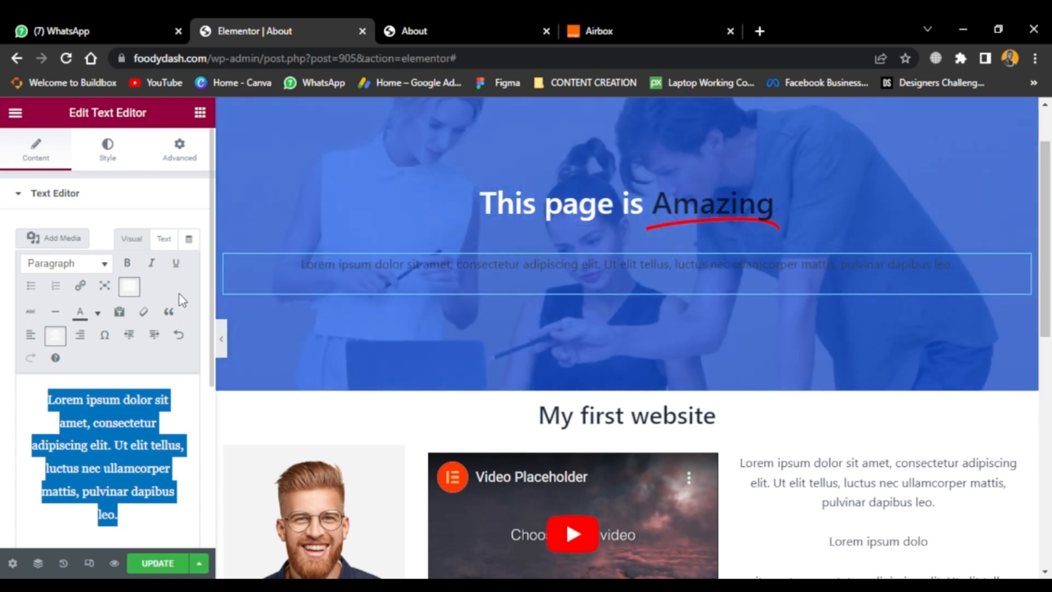
Lengthen the paragraph below the headline by pasting two more copies of its placeholder text at the end.
{"action": "left_click", "coordinate": [143, 525]}
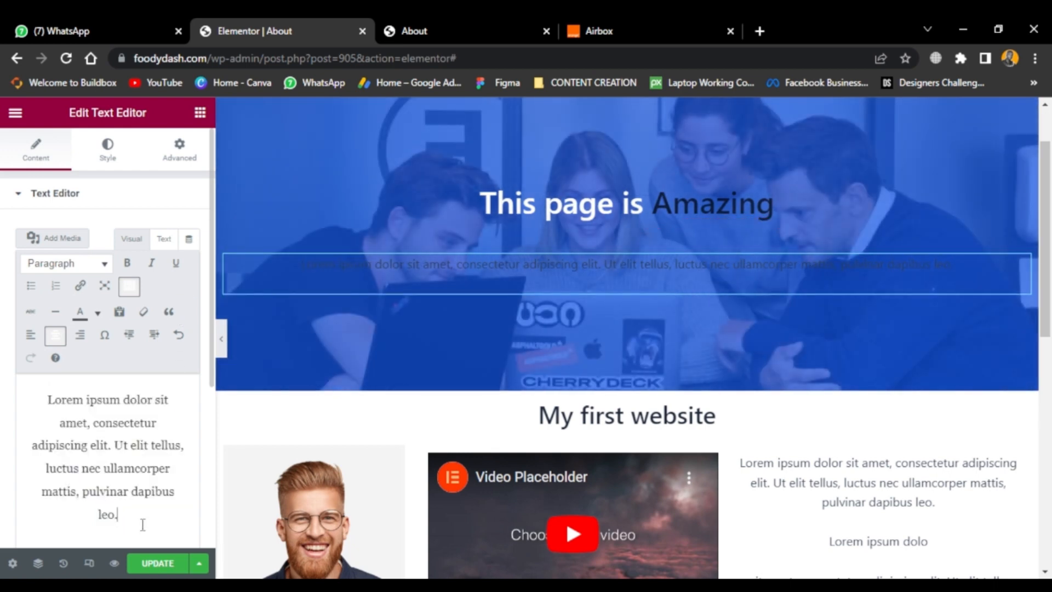
{"action": "key", "text": "ctrl+v"}
{"action": "key", "text": "ctrl+v"}
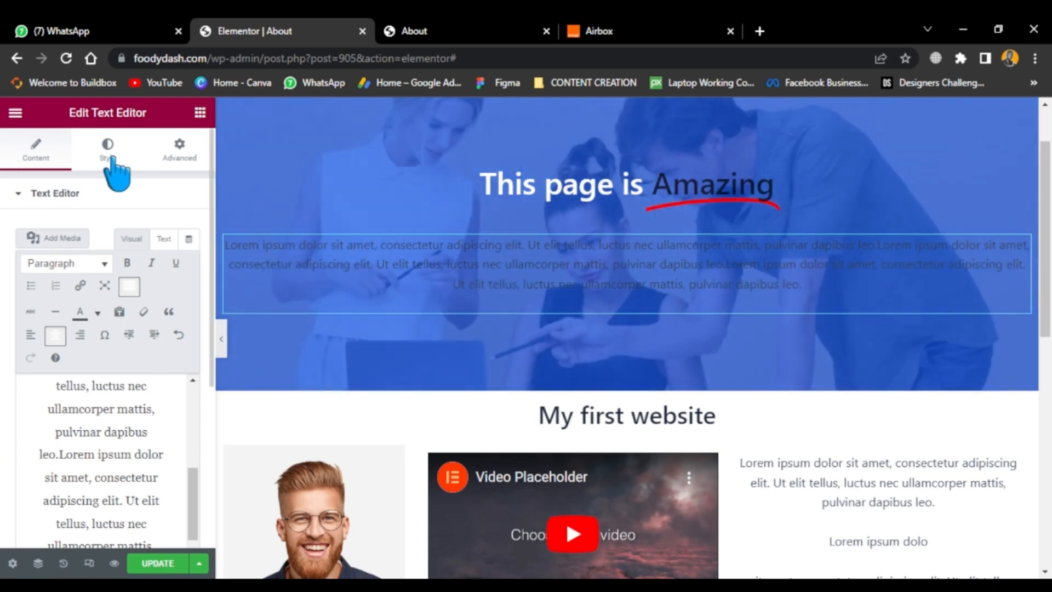
Set the paragraph's text color to white, #FFFFFF.
{"action": "left_click", "coordinate": [109, 156]}
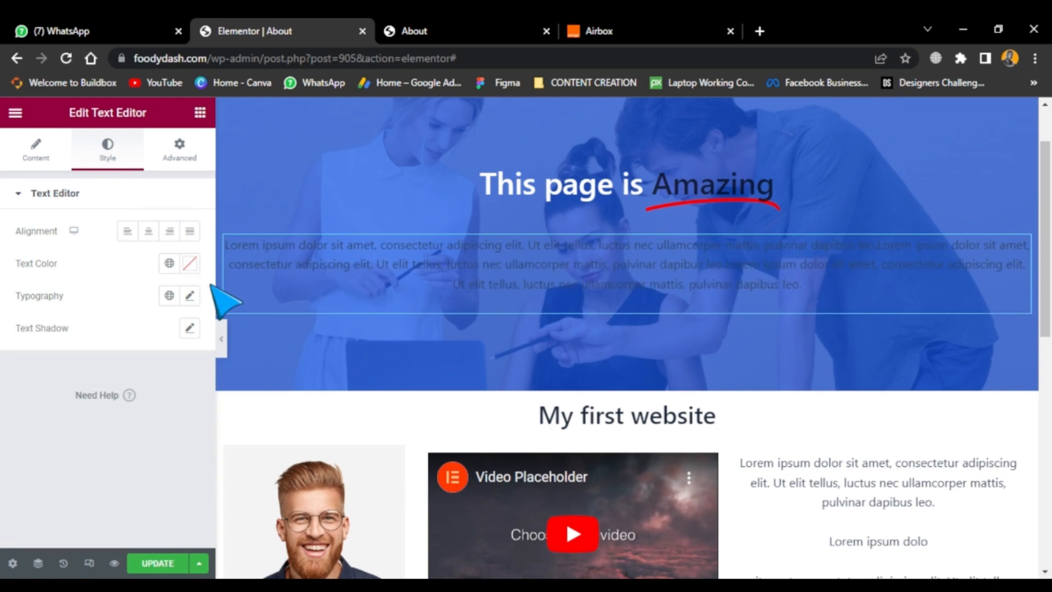
{"action": "left_click", "coordinate": [189, 264]}
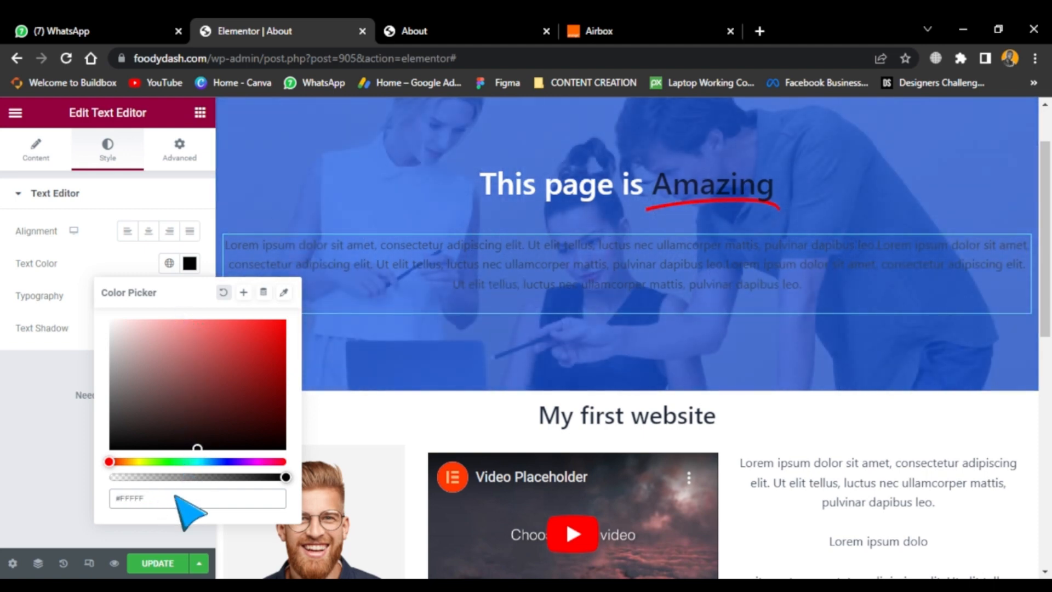
{"action": "type", "text": "F"}
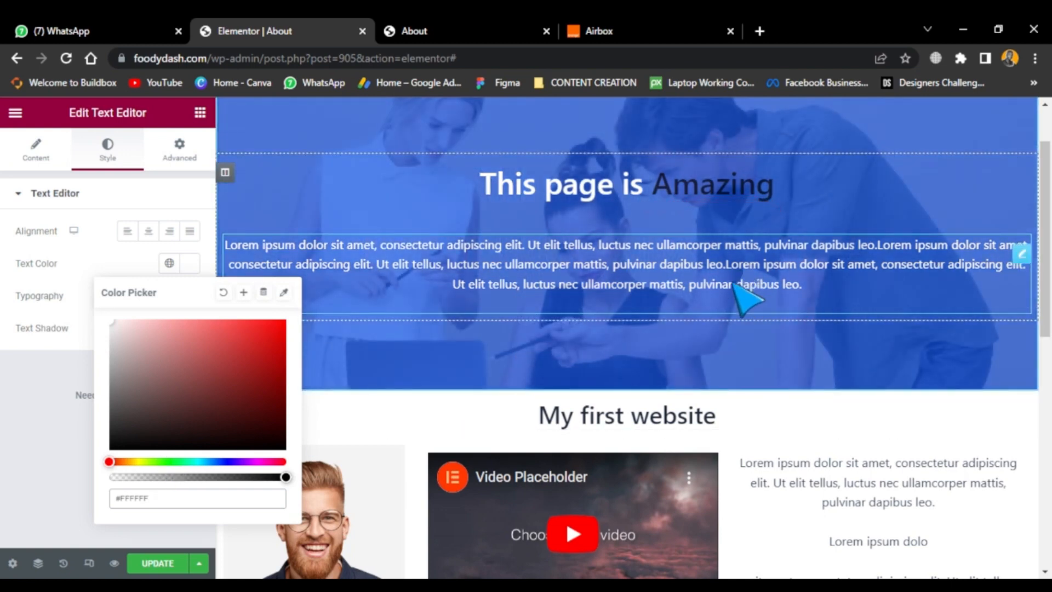
Set the opacity of the top section's blue background overlay to 0.76.
{"action": "scroll", "coordinate": [634, 223], "scroll_direction": "up", "scroll_amount": 2}
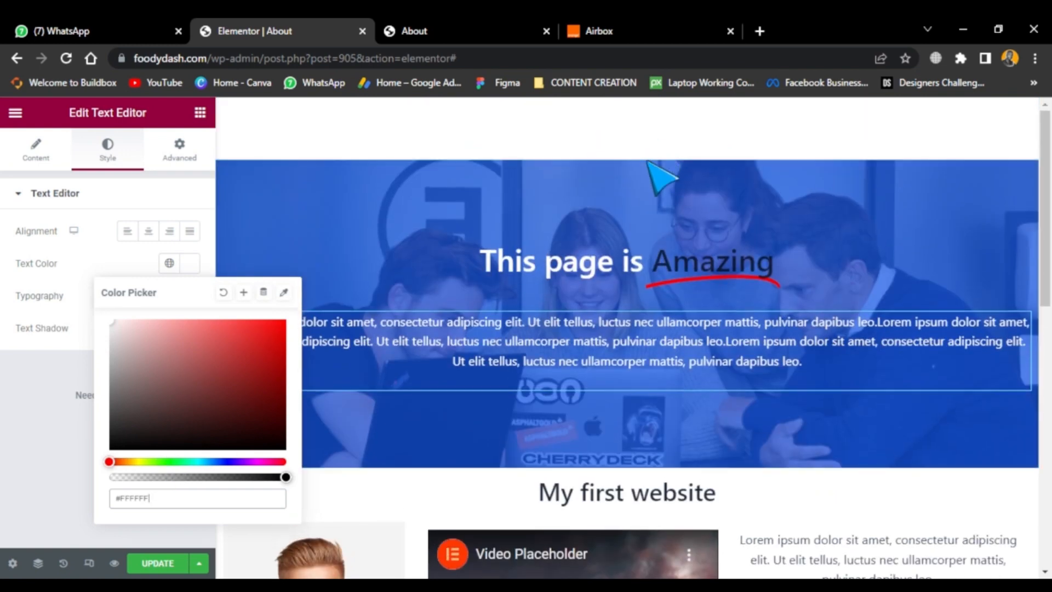
{"action": "left_click", "coordinate": [627, 162]}
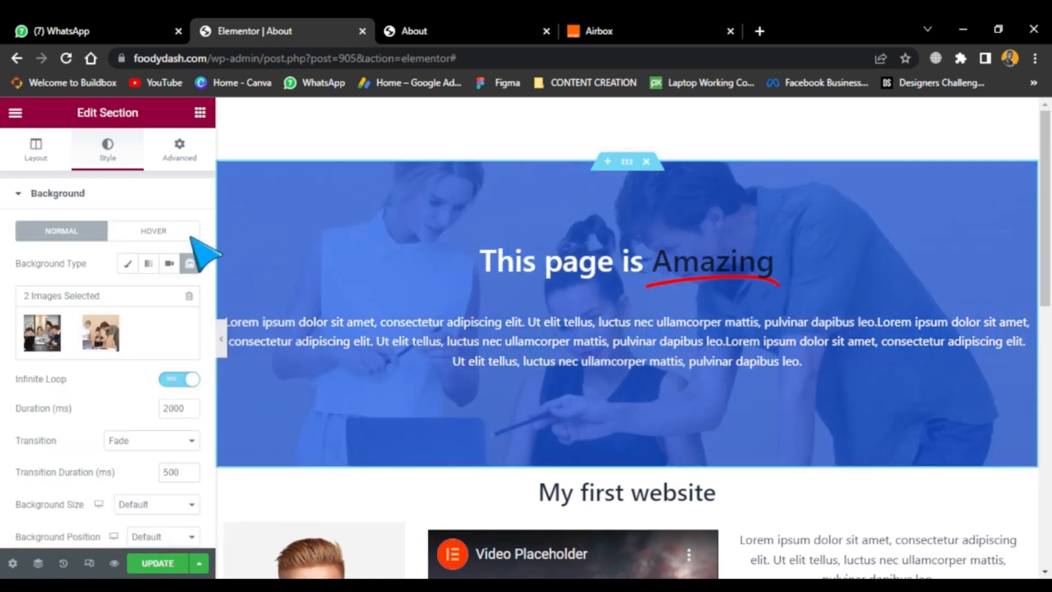
{"action": "scroll", "coordinate": [90, 446], "scroll_direction": "down", "scroll_amount": 3}
{"action": "scroll", "coordinate": [91, 463], "scroll_direction": "down", "scroll_amount": 3}
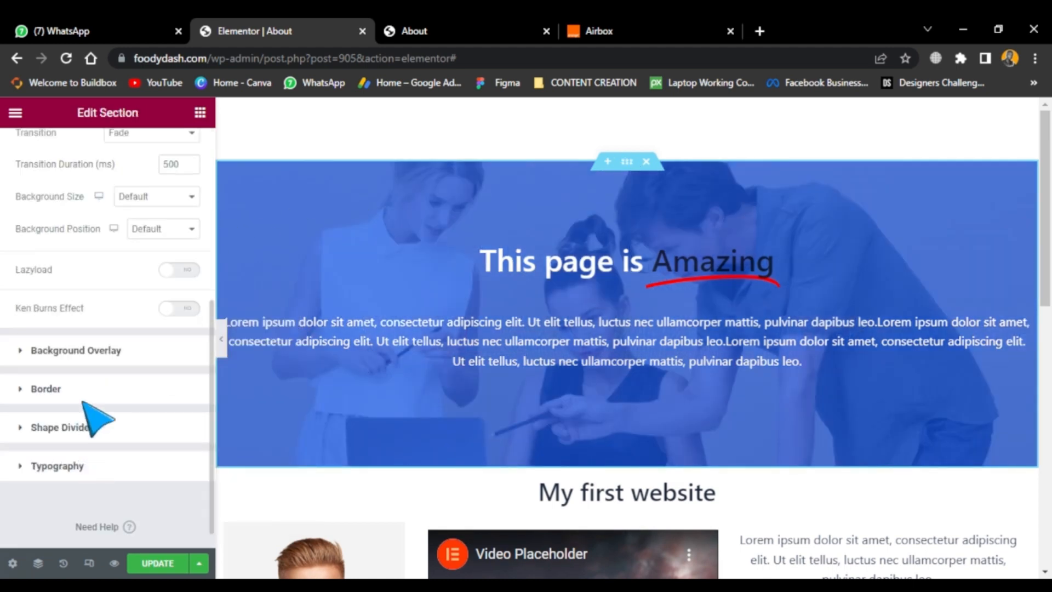
{"action": "left_click", "coordinate": [102, 349]}
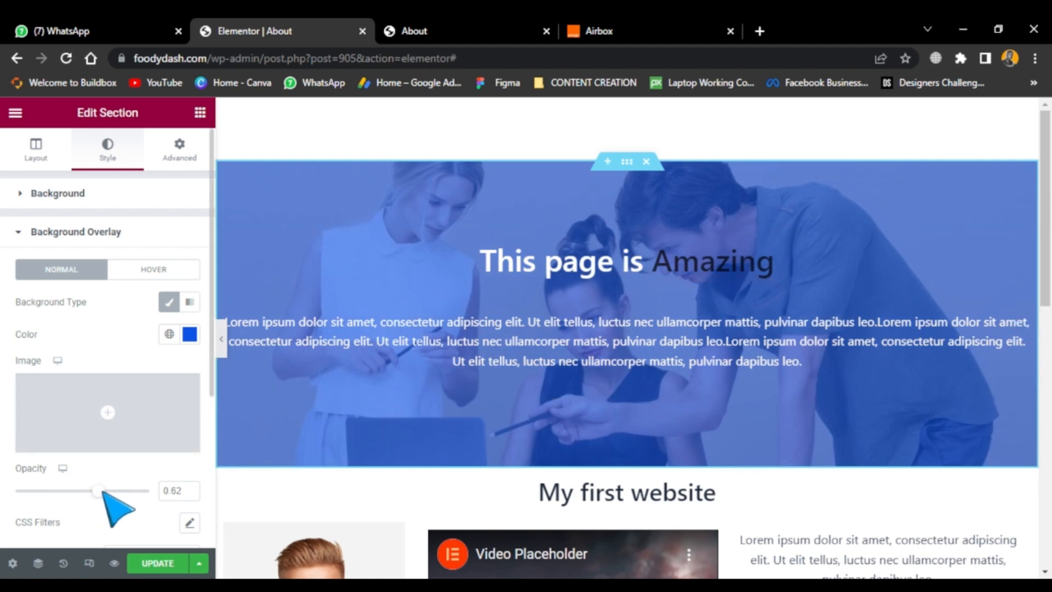
{"action": "left_click_drag", "start_coordinate": [103, 492], "coordinate": [117, 491]}
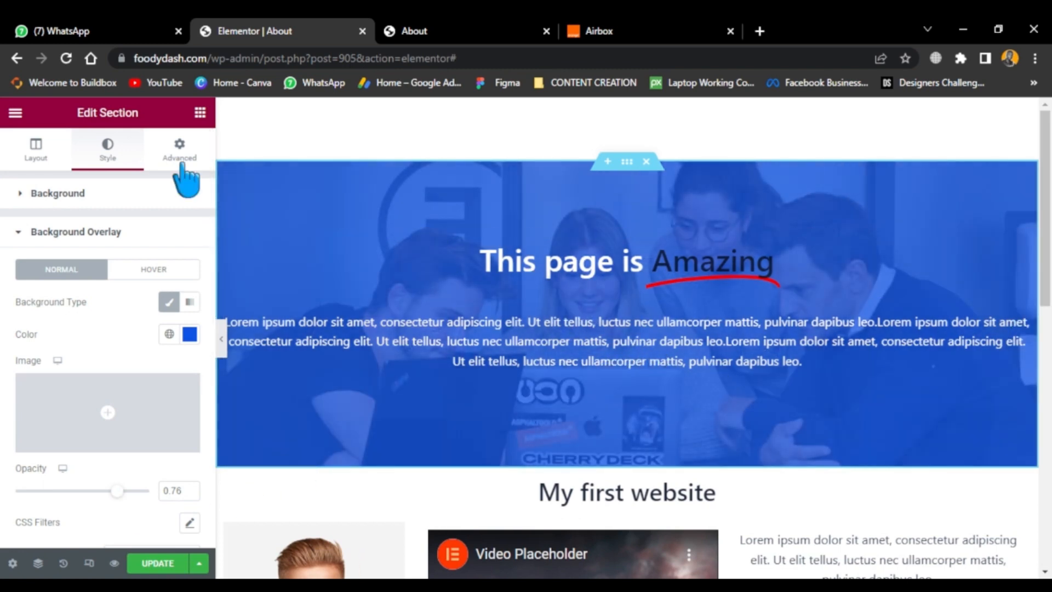
Add a Button widget below the paragraph in the top section and center it.
{"action": "left_click", "coordinate": [201, 114]}
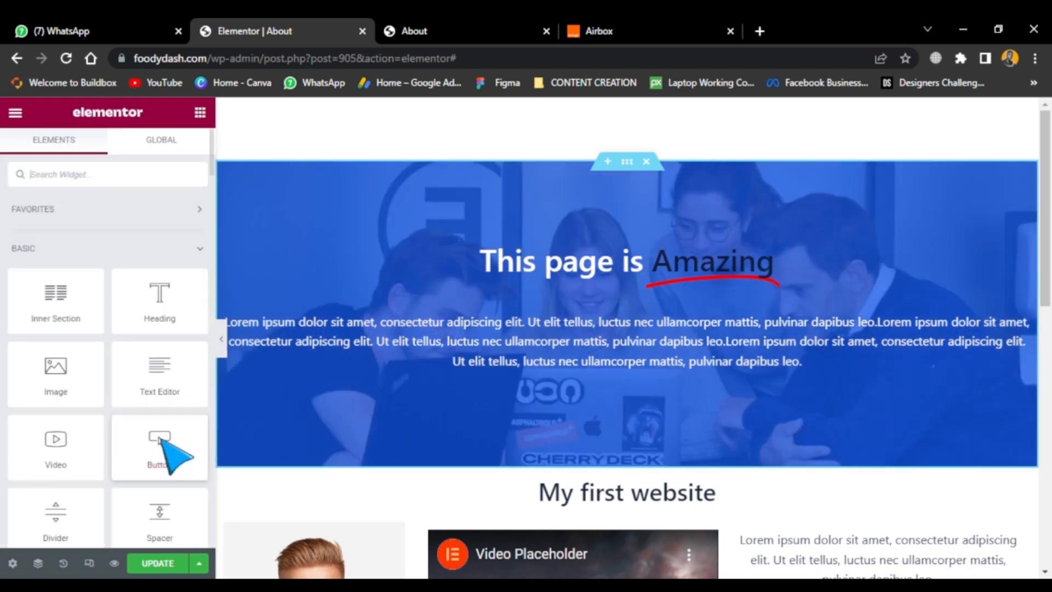
{"action": "left_click_drag", "start_coordinate": [145, 447], "coordinate": [588, 368]}
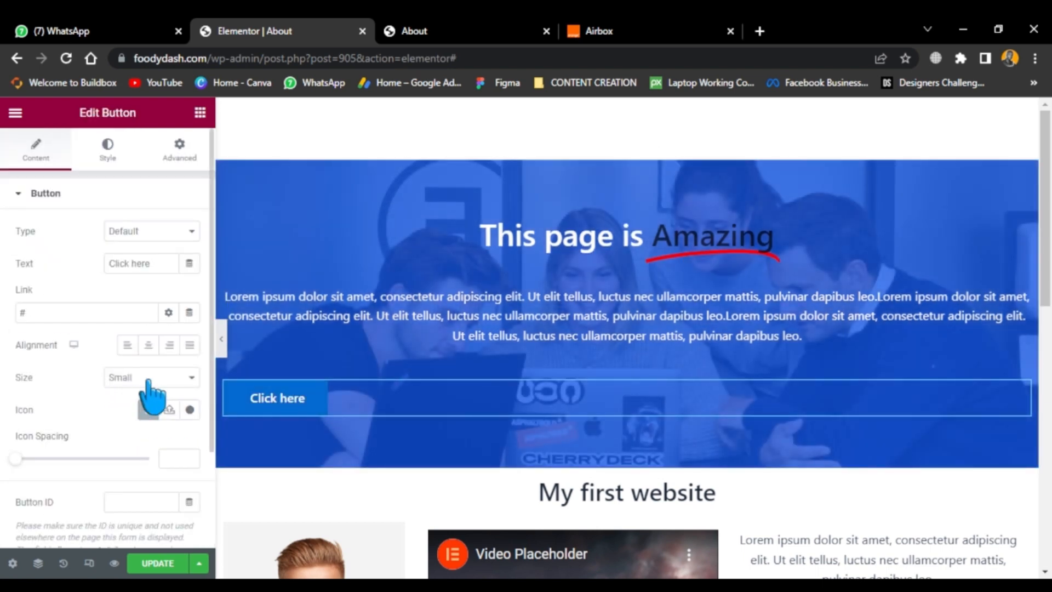
{"action": "left_click", "coordinate": [149, 354]}
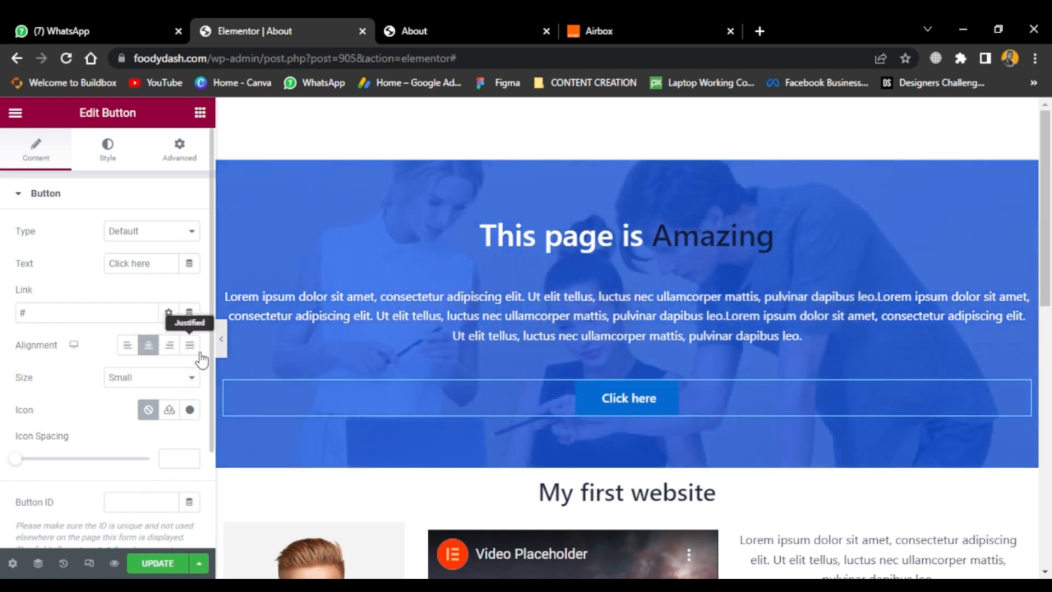
Set the "Click here" button's background color to white, #FFFFFF.
{"action": "left_click", "coordinate": [122, 163]}
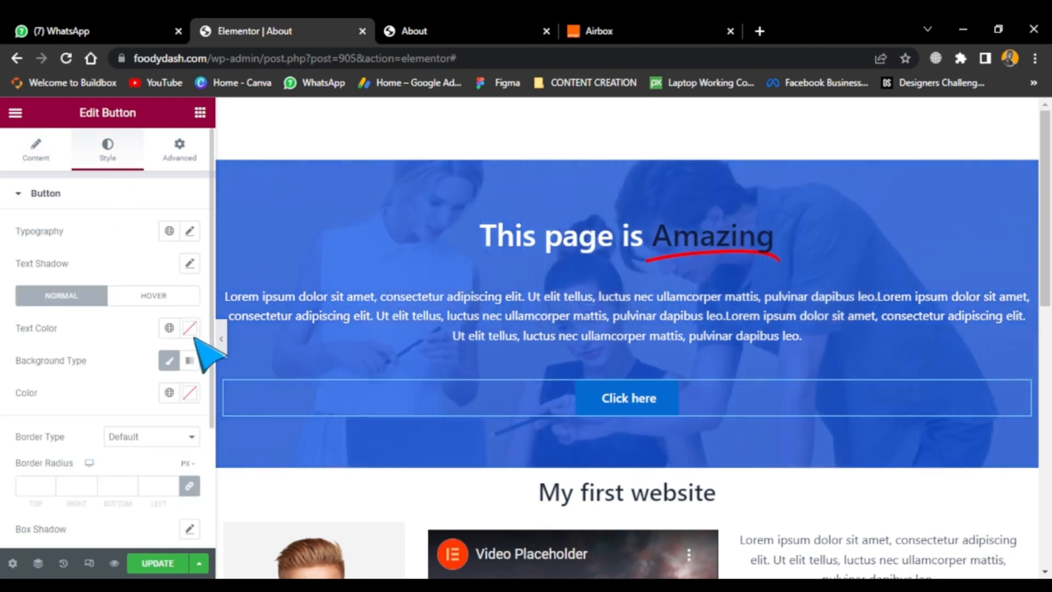
{"action": "left_click", "coordinate": [186, 394]}
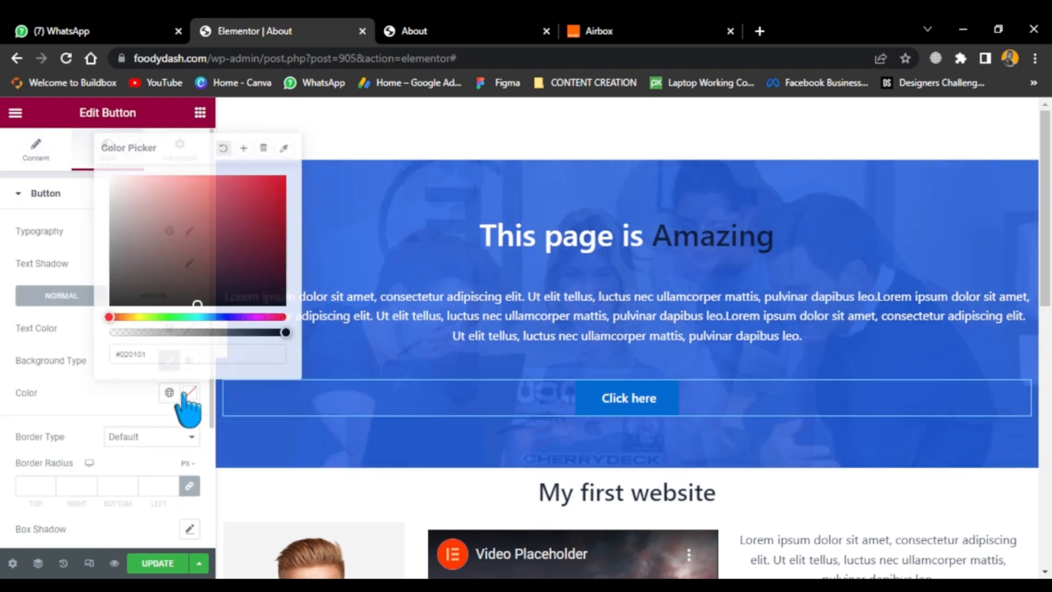
{"action": "type", "text": "#FFFFF"}
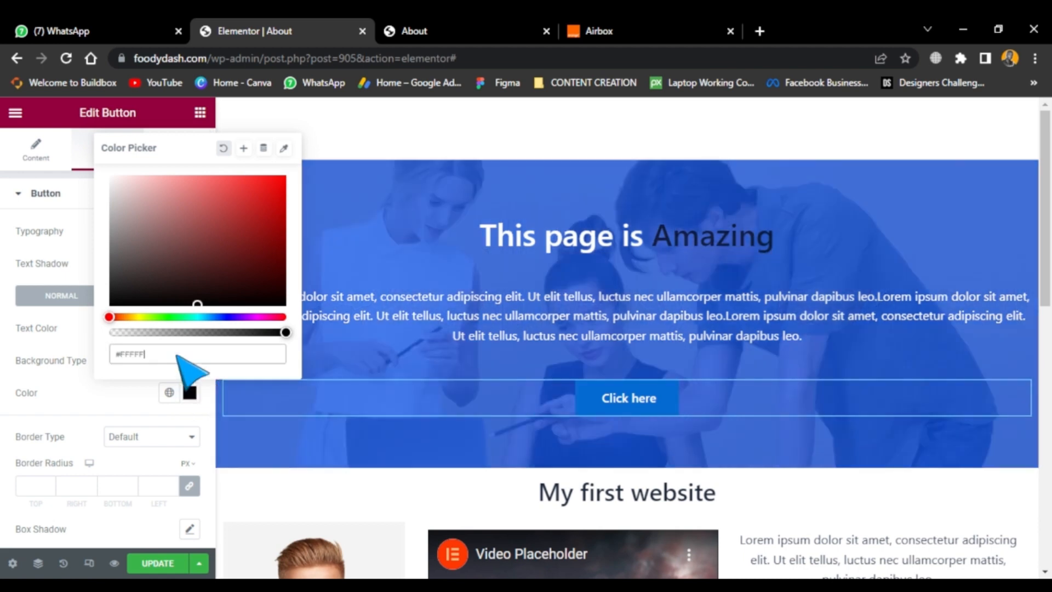
{"action": "type", "text": "F"}
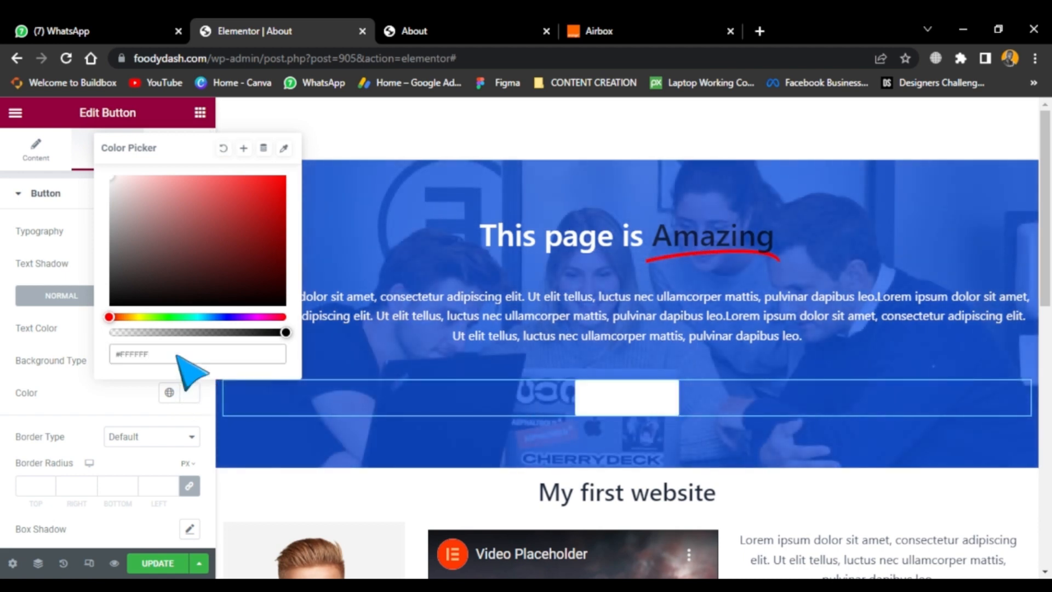
{"action": "left_click", "coordinate": [72, 397]}
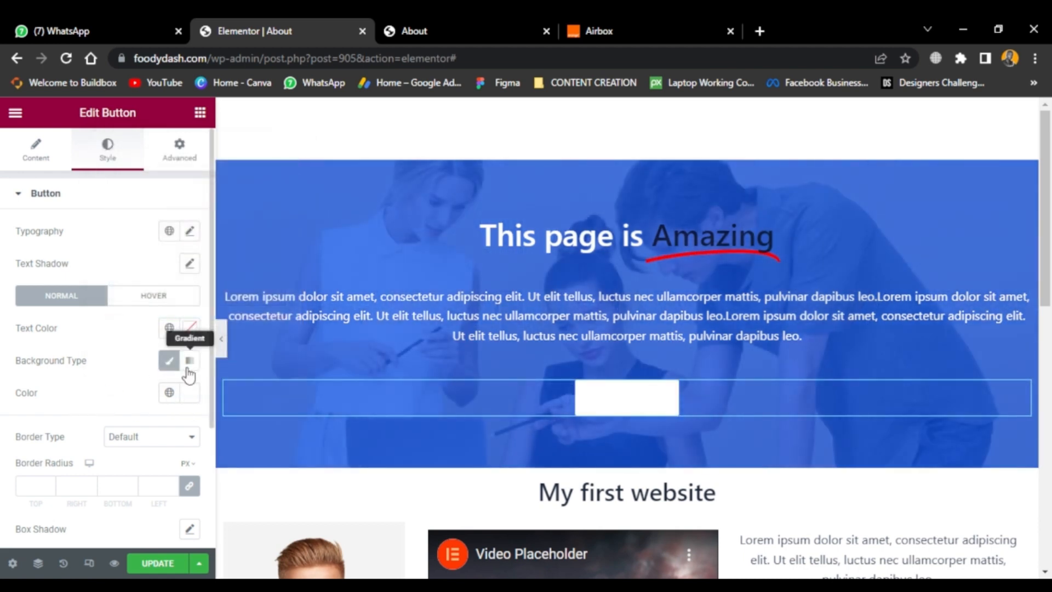
Set the "Click here" button's text color to blue, #0A40E9, and review the section on the page.
{"action": "left_click", "coordinate": [190, 329]}
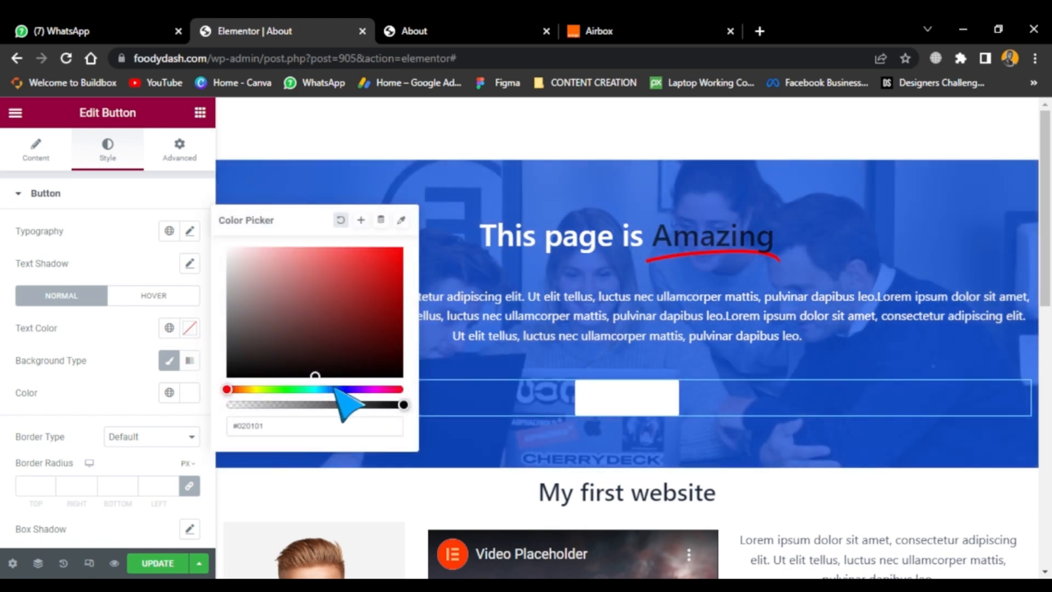
{"action": "left_click", "coordinate": [338, 389]}
{"action": "left_click", "coordinate": [395, 258]}
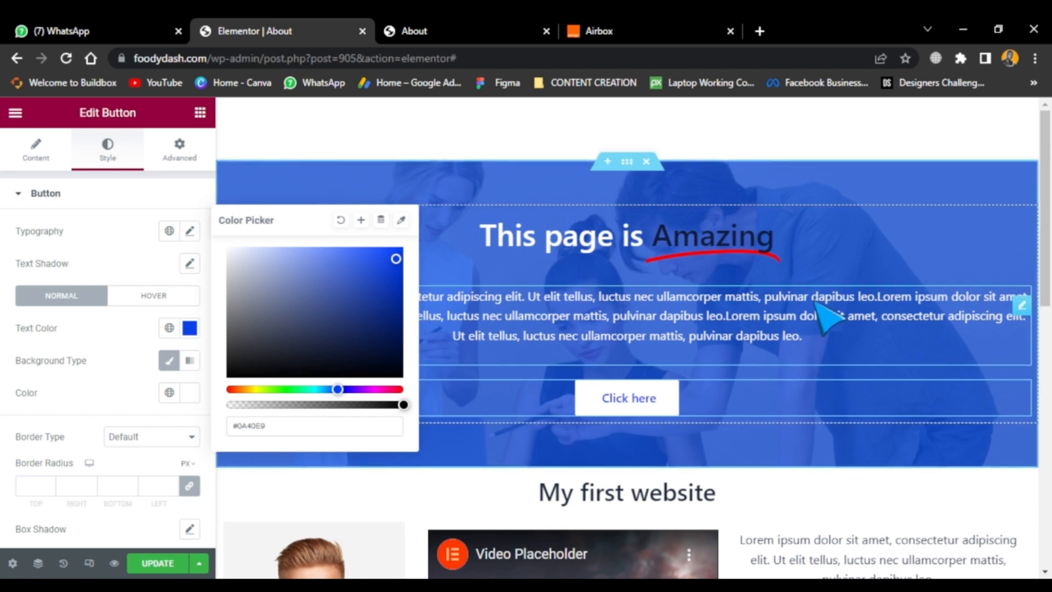
{"action": "left_click", "coordinate": [109, 220]}
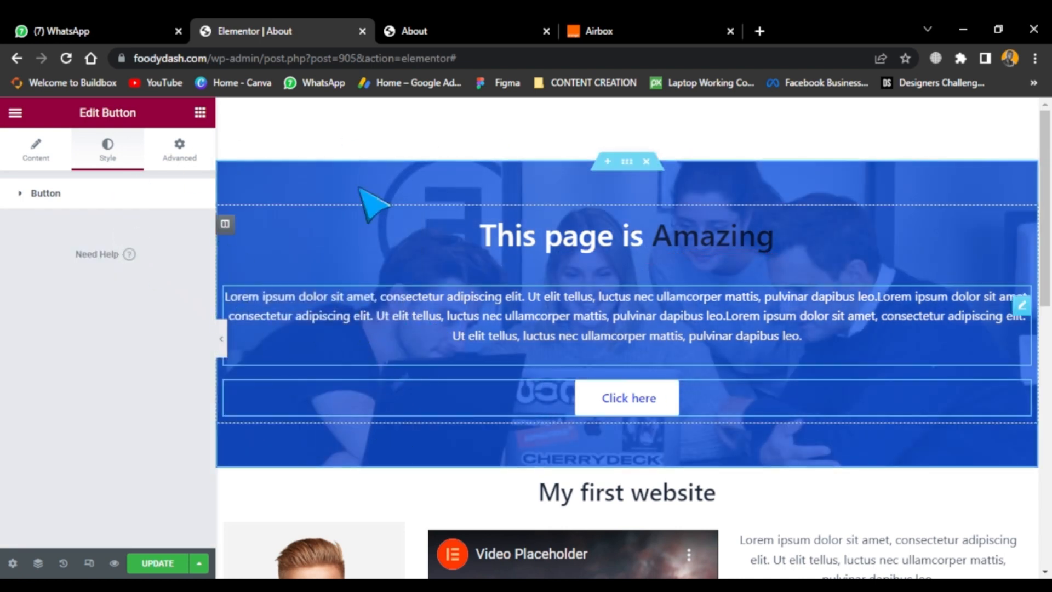
{"action": "scroll", "coordinate": [684, 335], "scroll_direction": "down", "scroll_amount": 3}
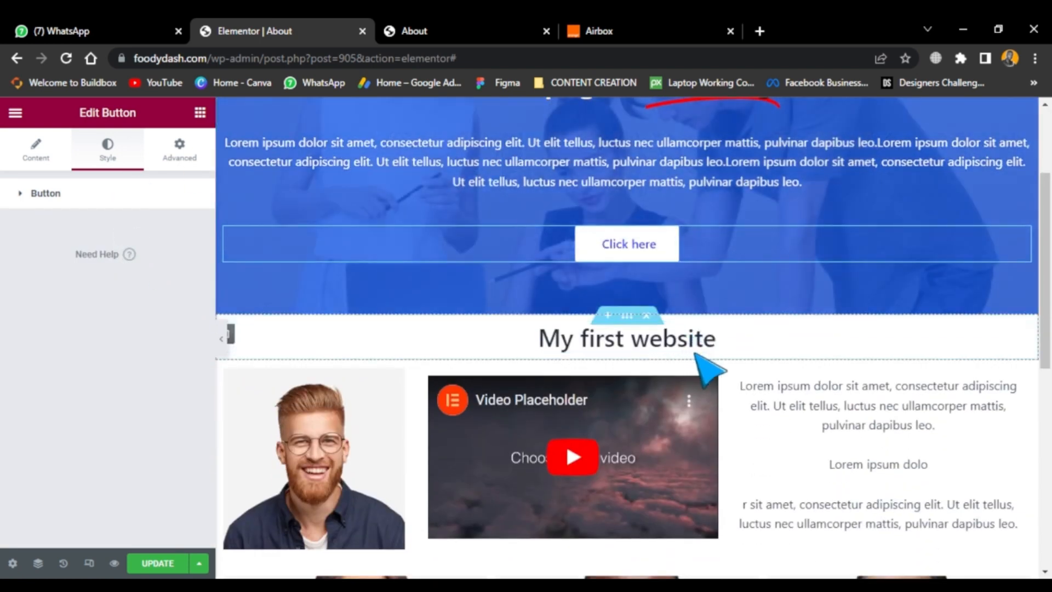
{"action": "scroll", "coordinate": [645, 257], "scroll_direction": "up", "scroll_amount": 2}
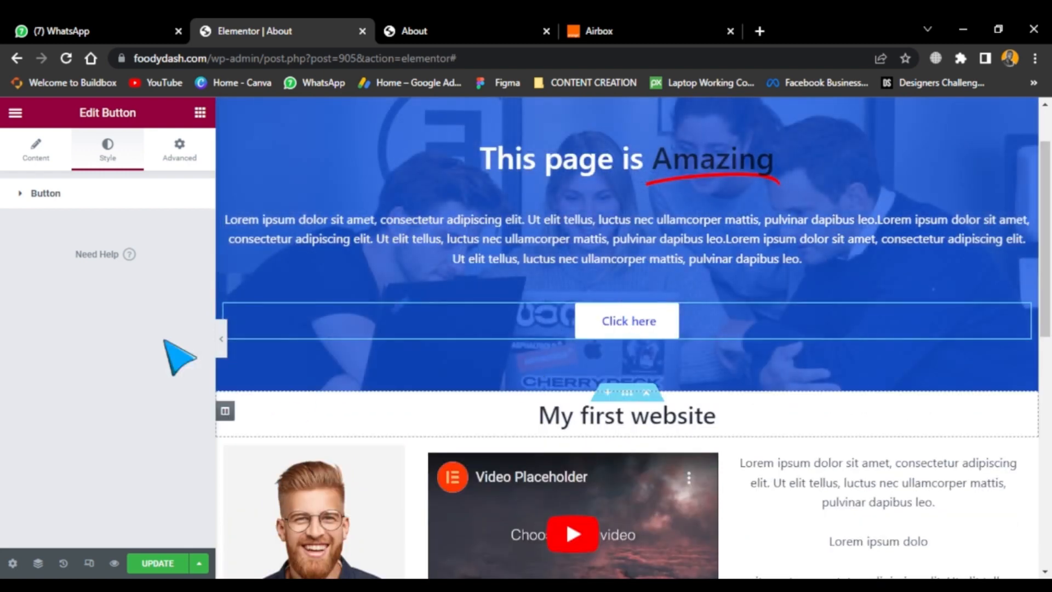